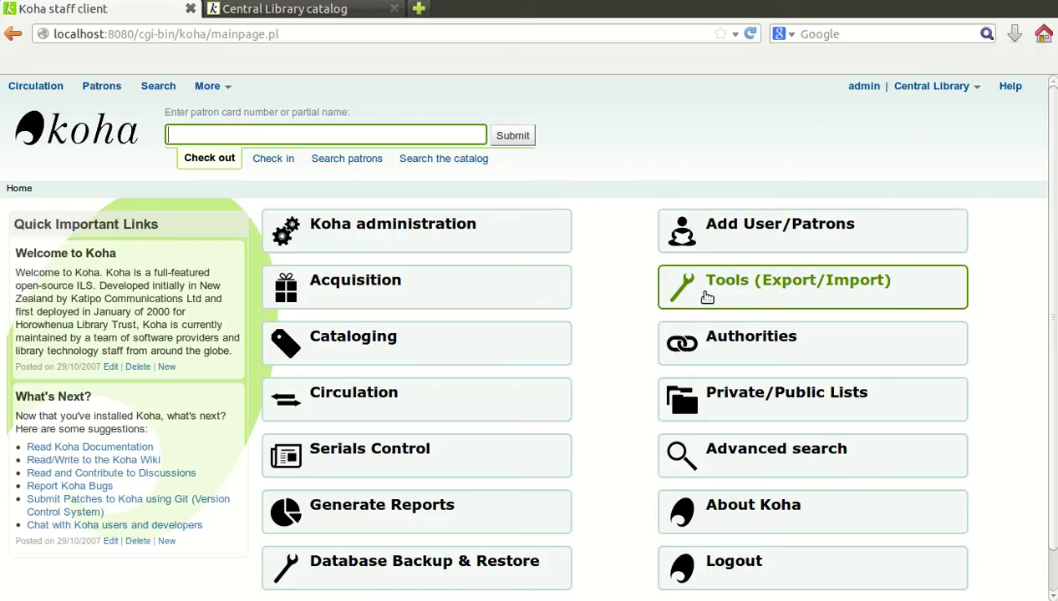
Step: Open the Tools (Export/Import) page from the Koha staff home page
left_click(741, 292)
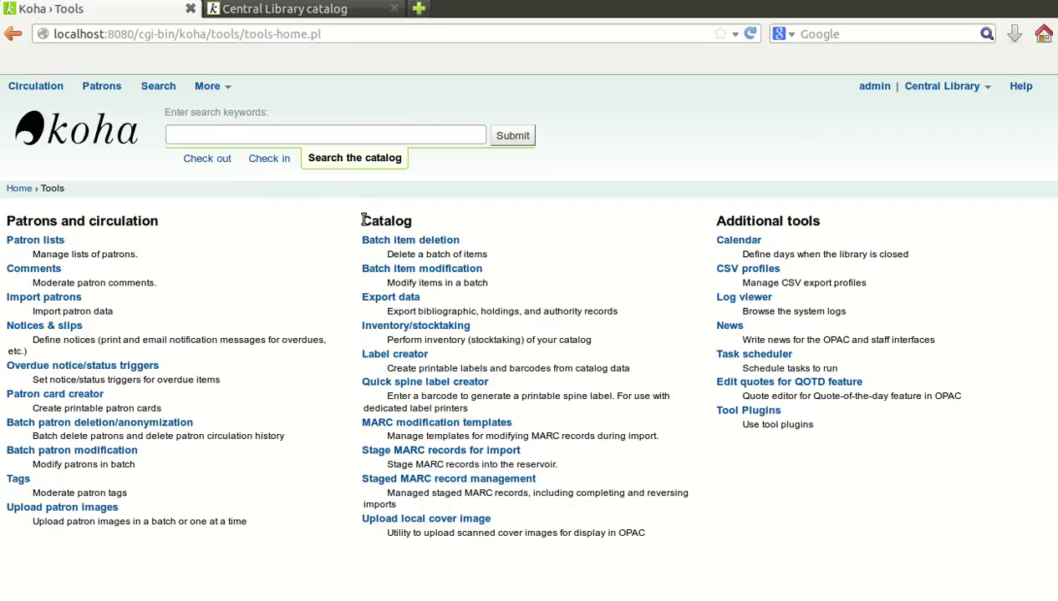
Step: Open the 'Stage MARC records for import' tool under the Catalog tools
left_click_drag(363, 222, 413, 224)
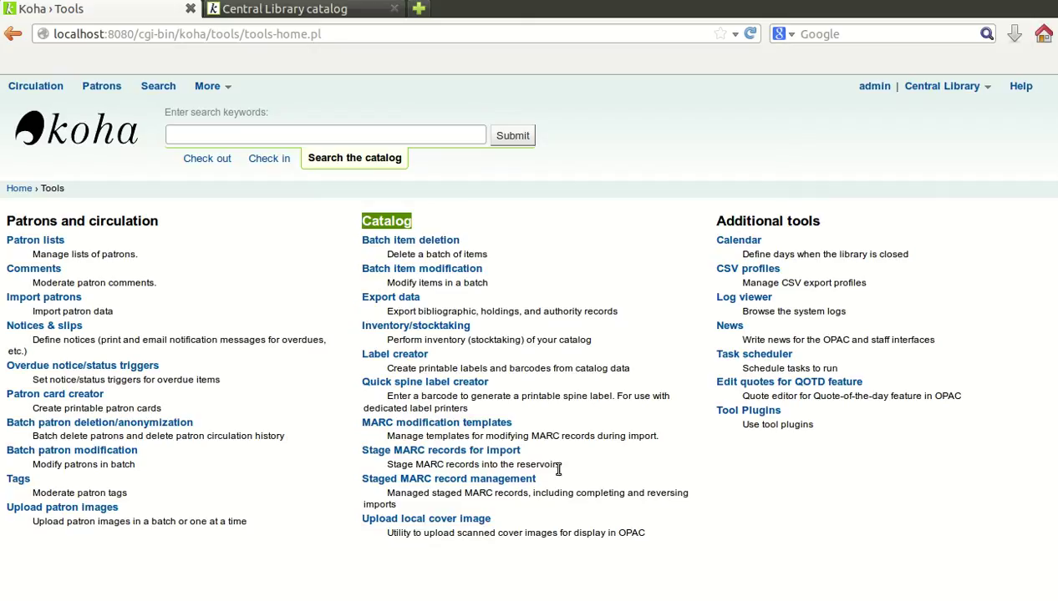
left_click(473, 452)
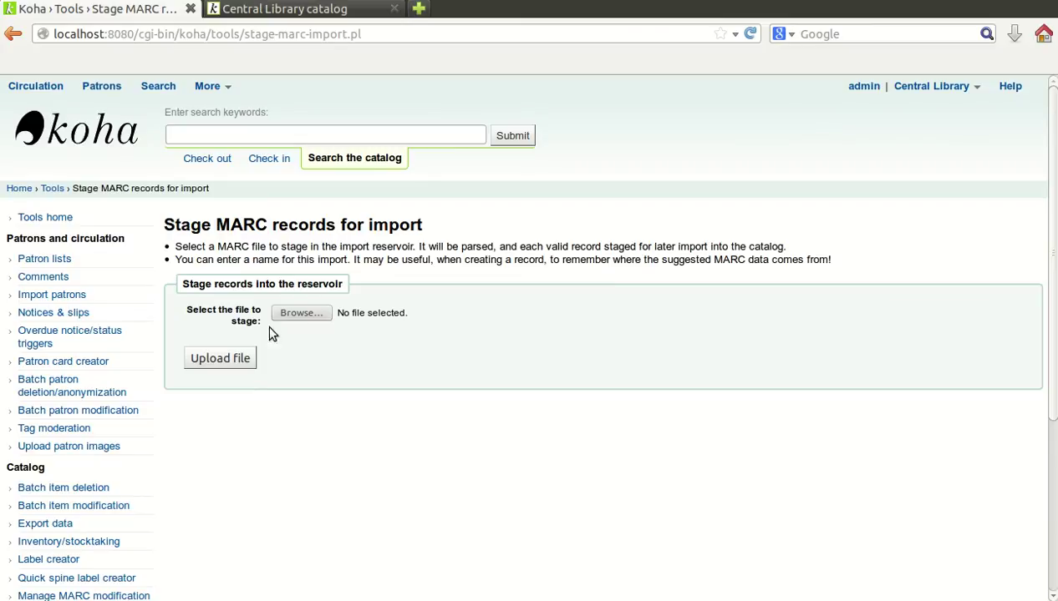
Step: Pick koha.mrc from the Desktop as the file to stage
left_click(319, 317)
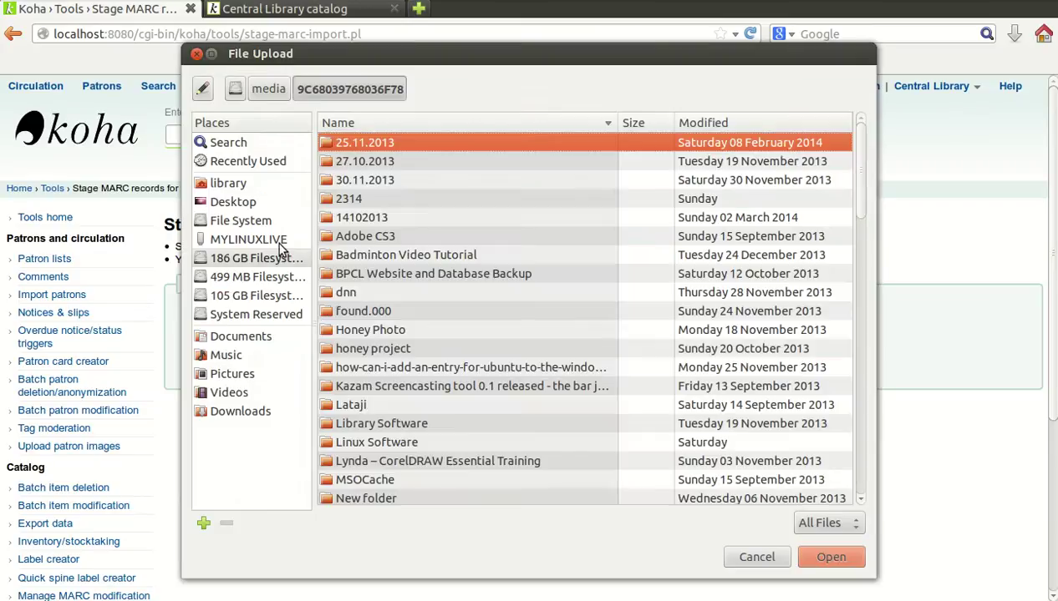
left_click(238, 202)
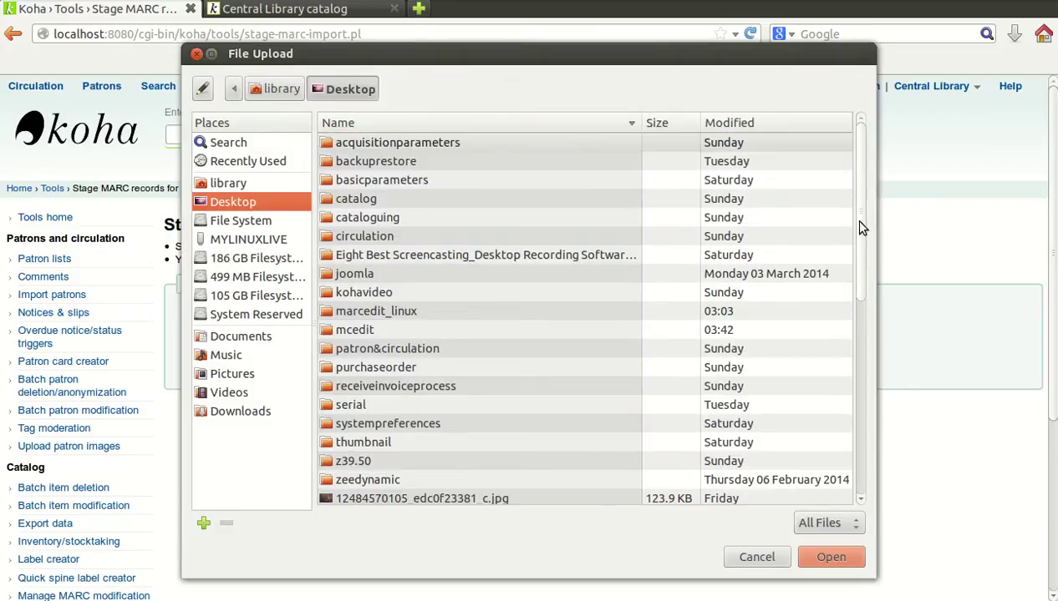
left_click_drag(860, 223, 858, 424)
left_click(350, 333)
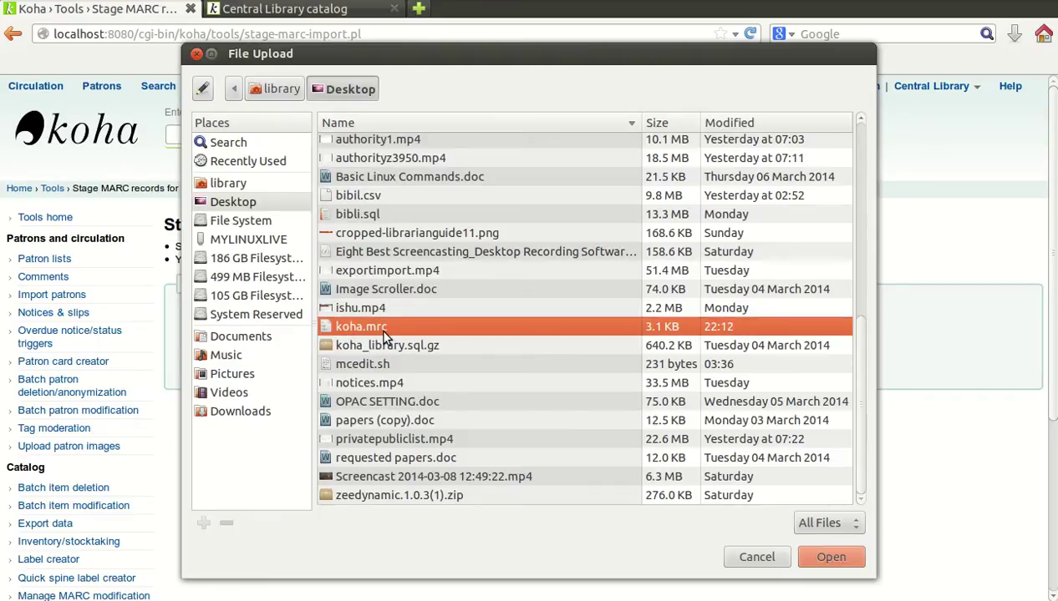
left_click(825, 549)
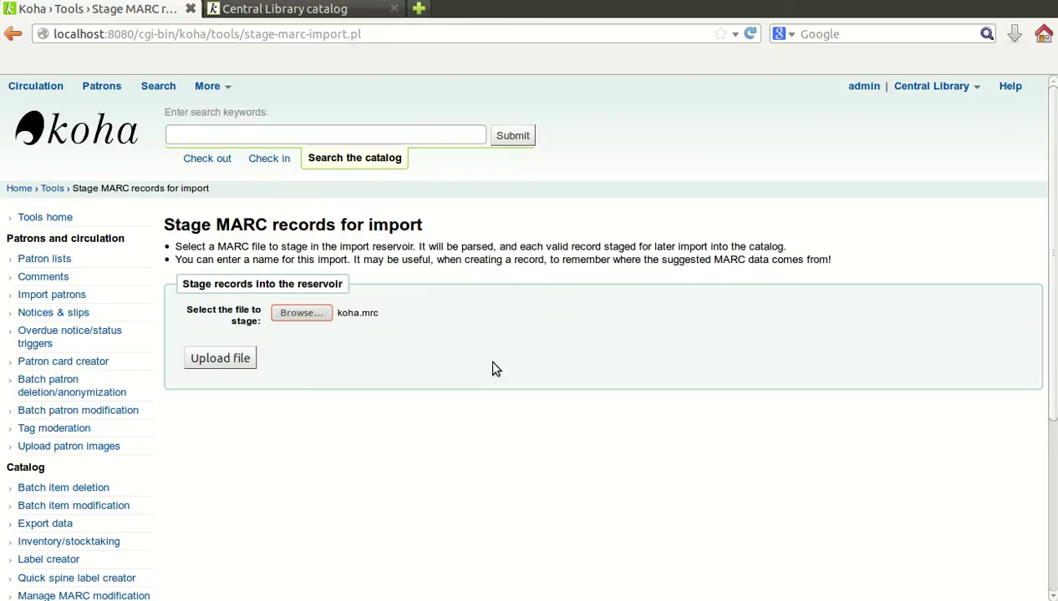
Step: Upload koha.mrc and enter the staging comment 'koha'
left_click(219, 358)
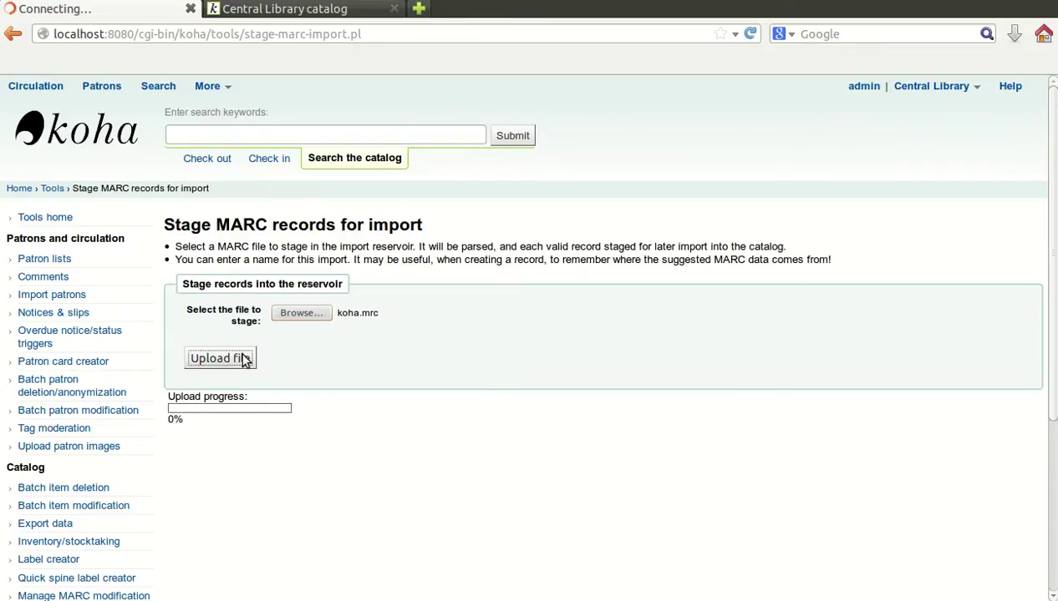
scroll(1034, 219, "down", 2)
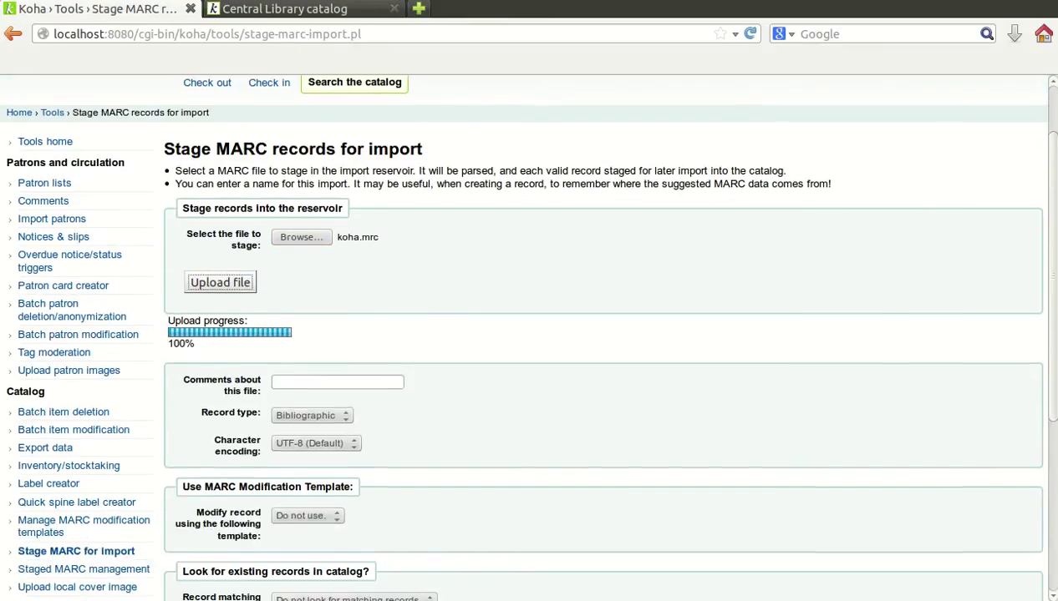
scroll(601, 334, "down", 4)
scroll(1052, 381, "down", 2)
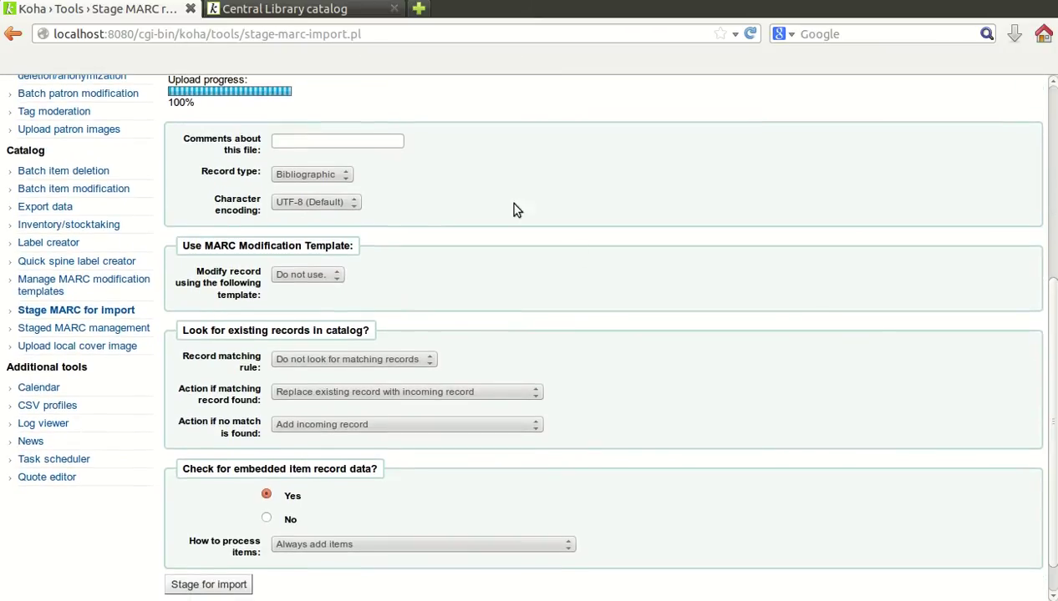
left_click(313, 144)
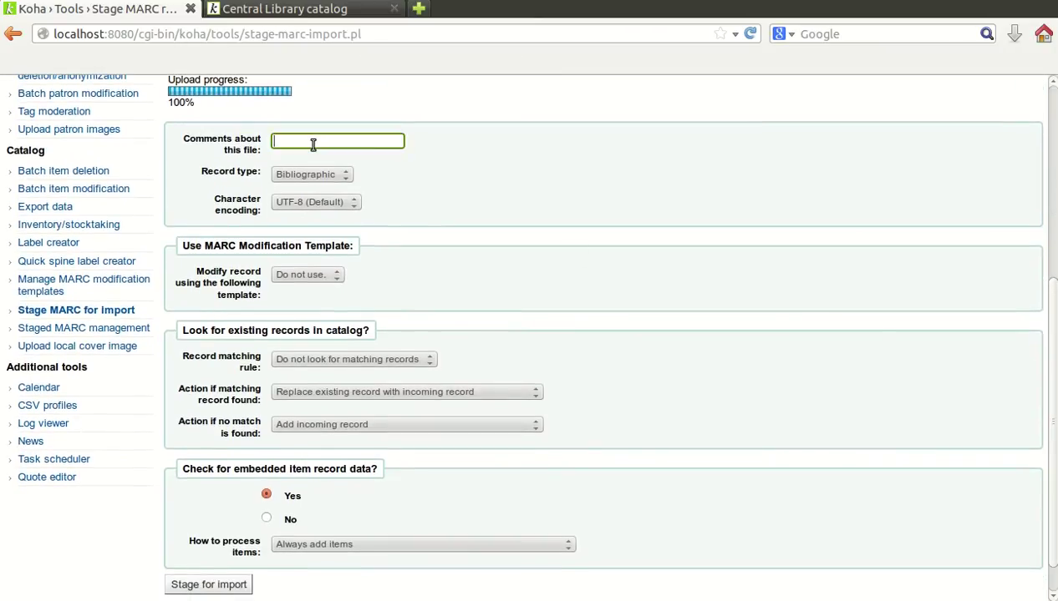
type("koha")
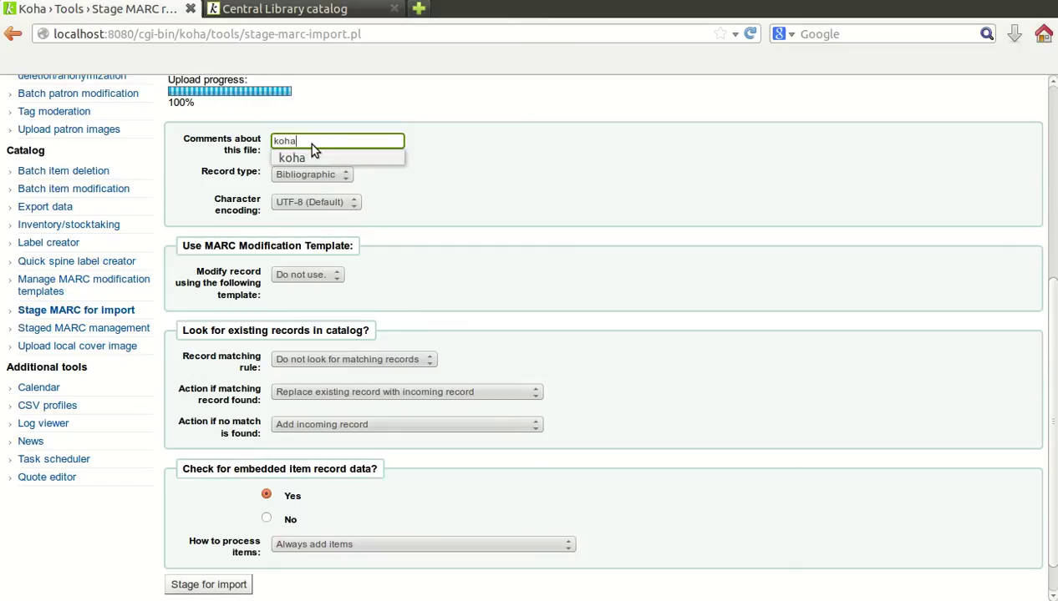
left_click(568, 161)
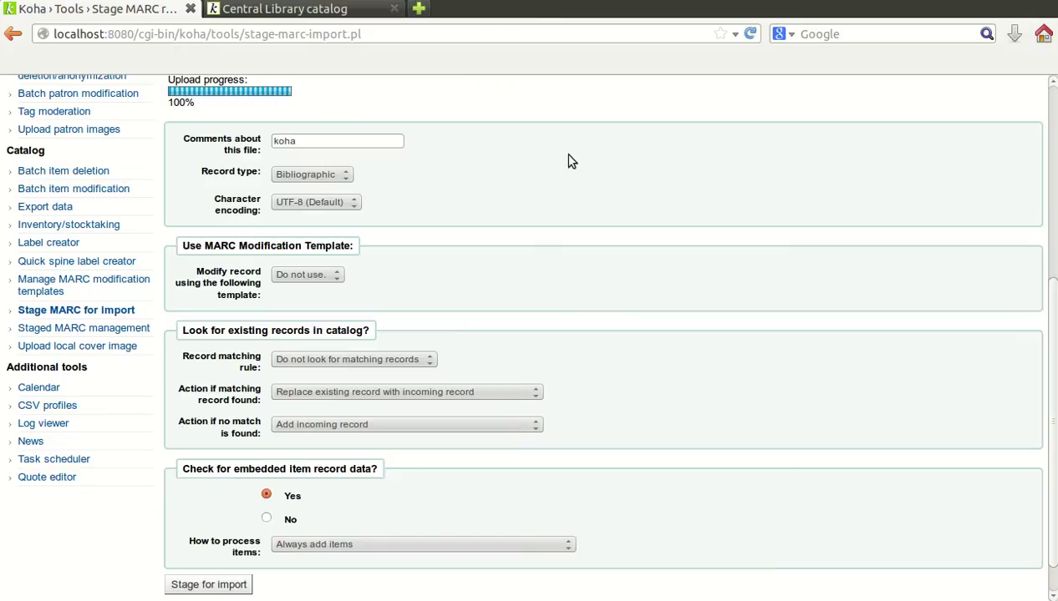
Step: Keep Bibliographic records, match on ISBN (020$a), and add incoming records when matched
left_click(328, 179)
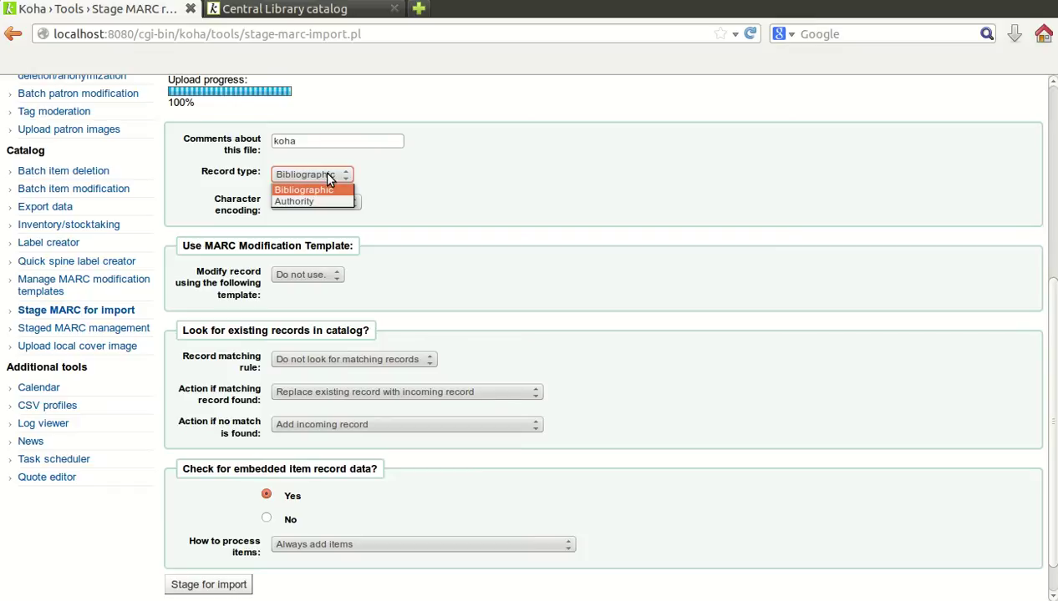
left_click(328, 178)
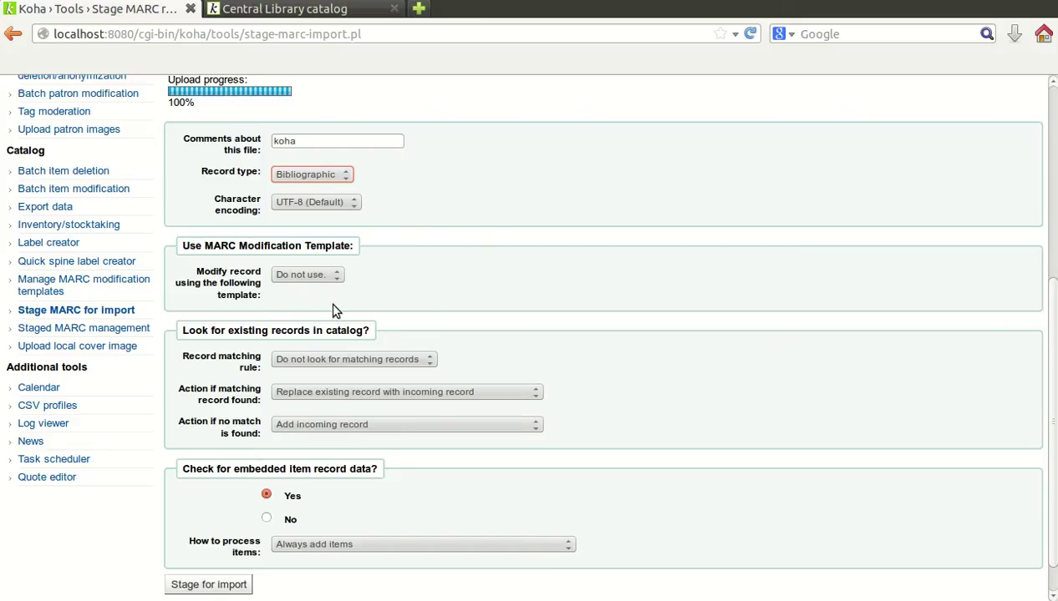
scroll(508, 231, "down", 1)
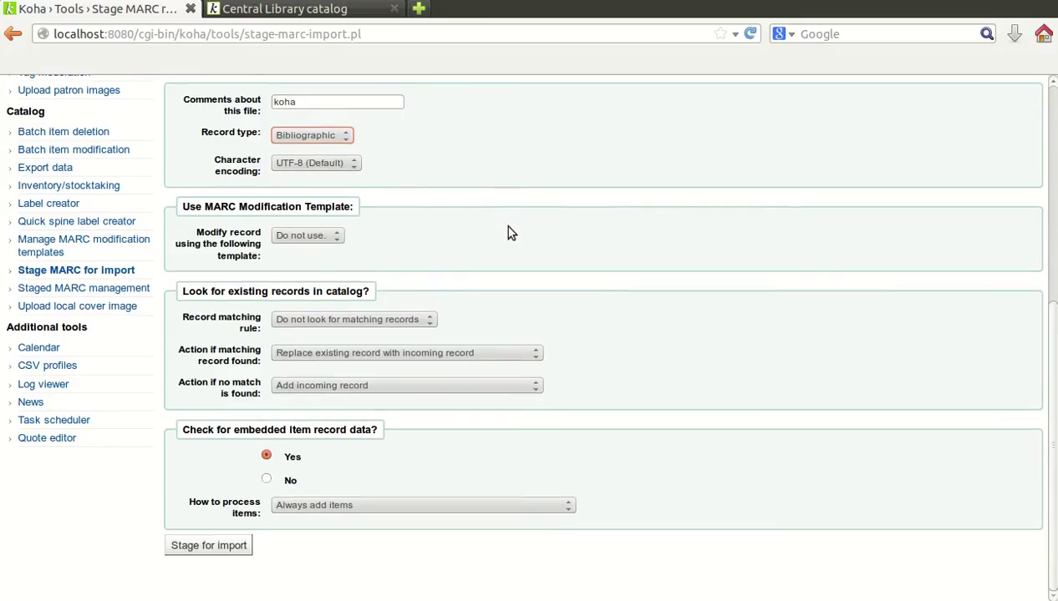
left_click(416, 319)
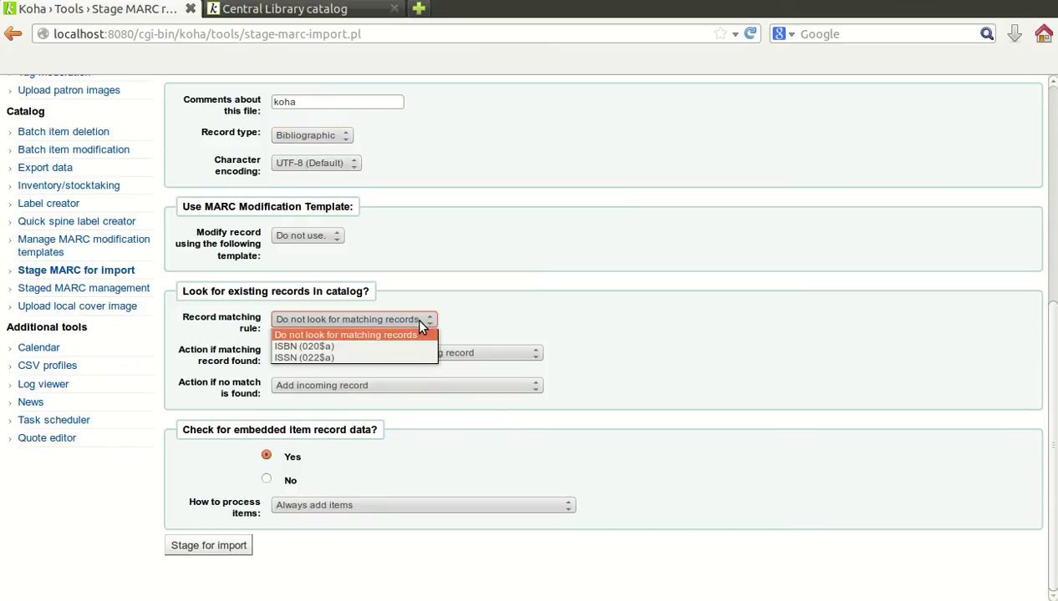
left_click(338, 346)
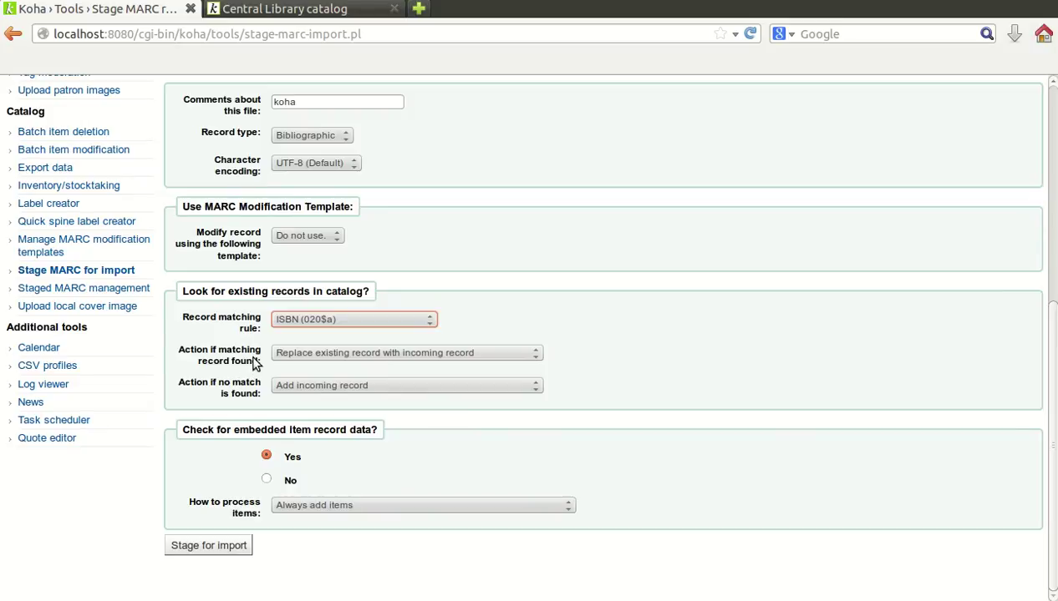
left_click(450, 352)
left_click(418, 379)
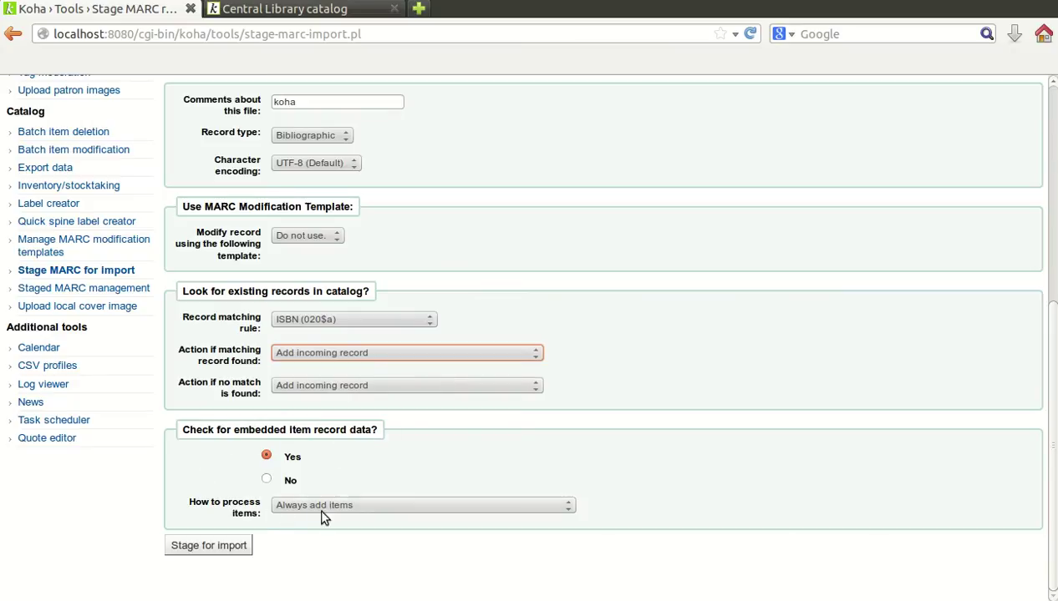
Step: Stage koha.mrc's 7 records with no matches and open Batch 9 for management
left_click(238, 548)
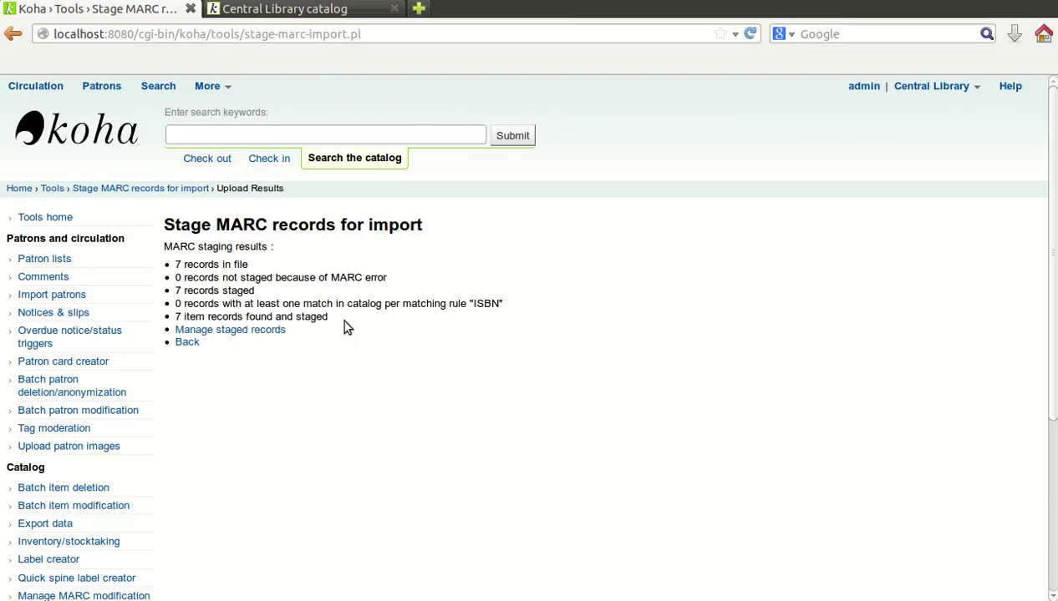
scroll(1042, 251, "down", 2)
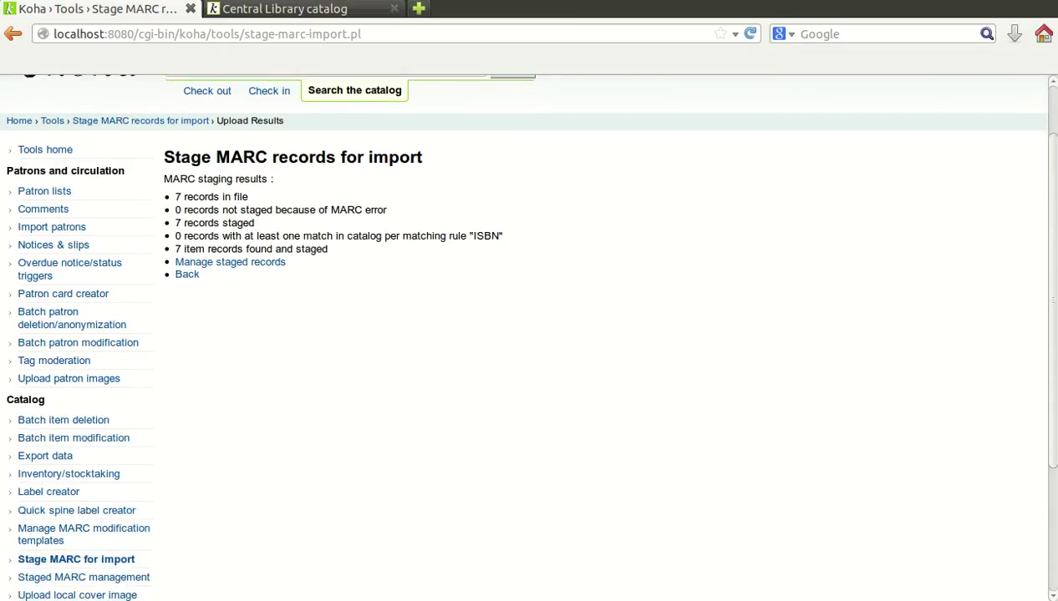
scroll(523, 334, "down", 1)
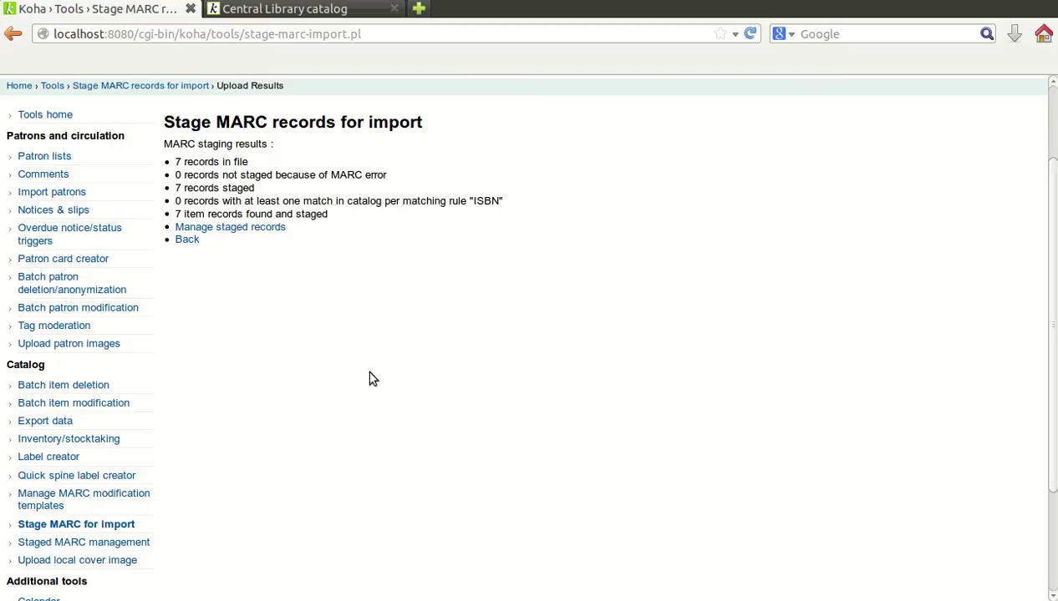
left_click(234, 233)
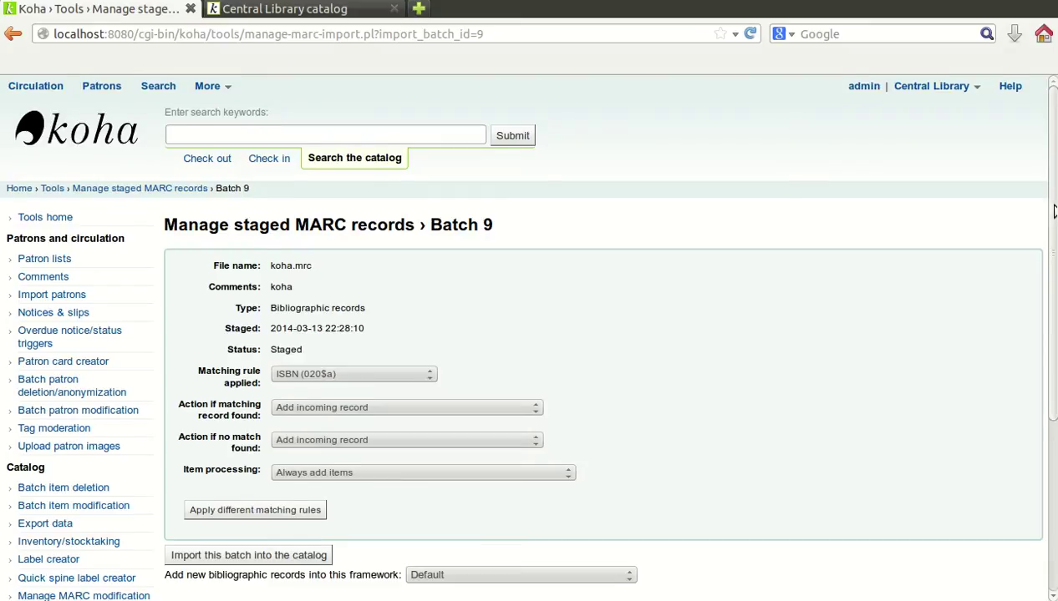
Step: Set Batch 9's new-record framework to Books, Booklets, Workbooks
scroll(1052, 296, "down", 3)
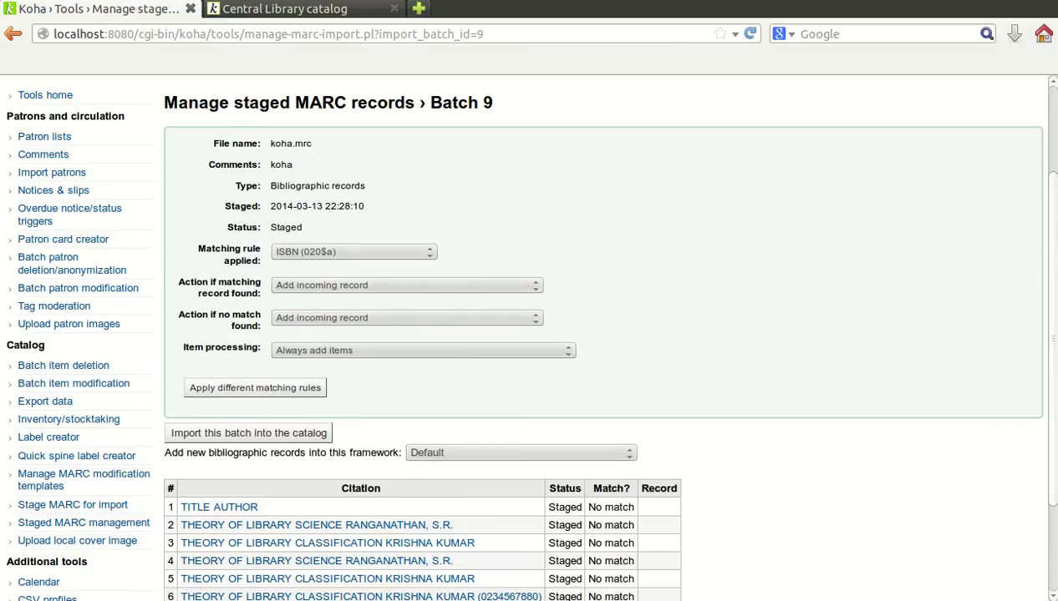
scroll(975, 278, "down", 3)
scroll(1050, 295, "up", 1)
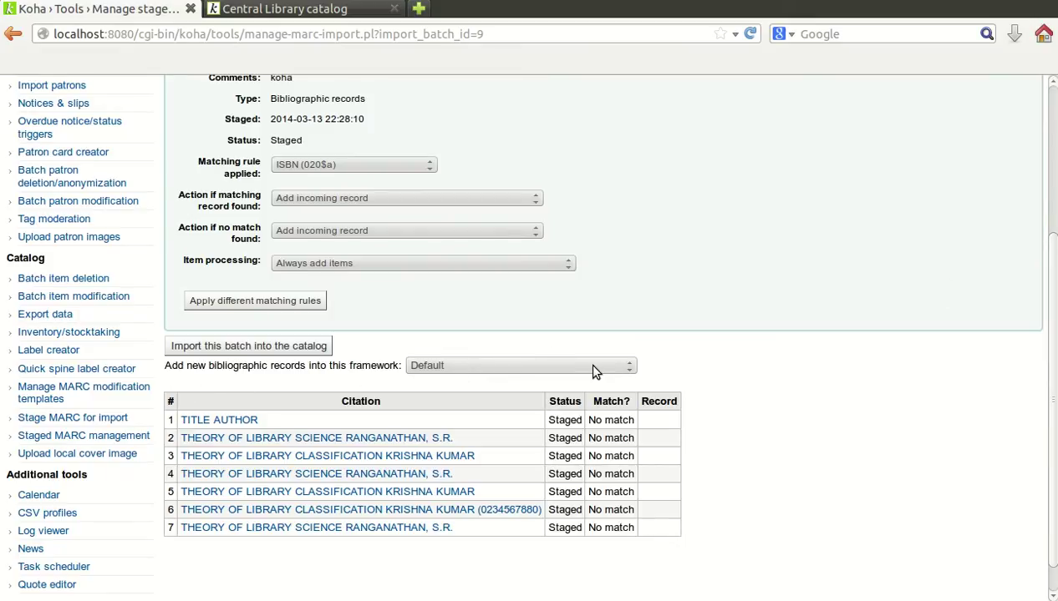
left_click(528, 365)
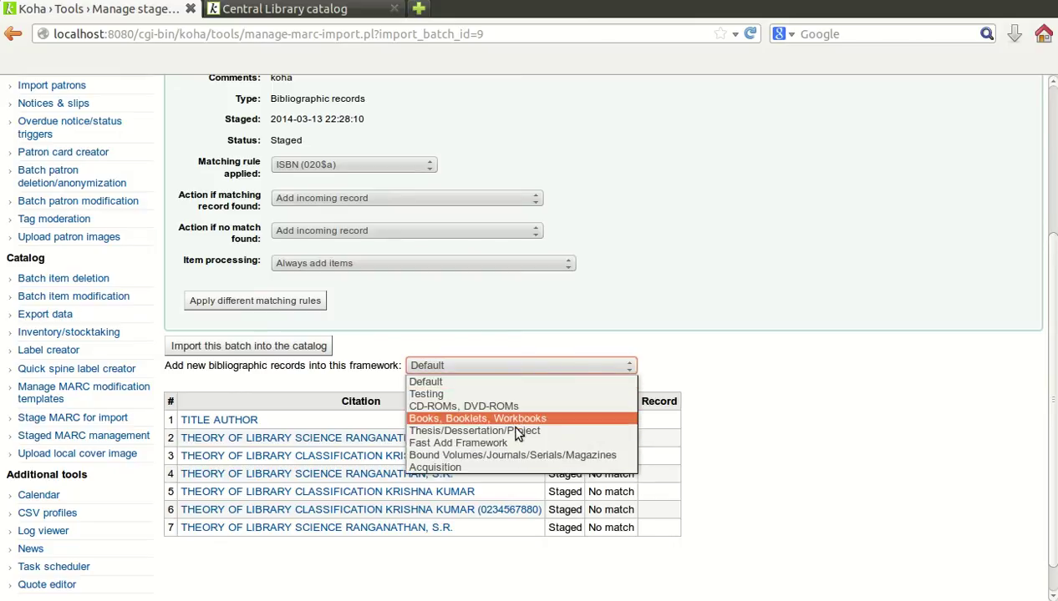
left_click(457, 417)
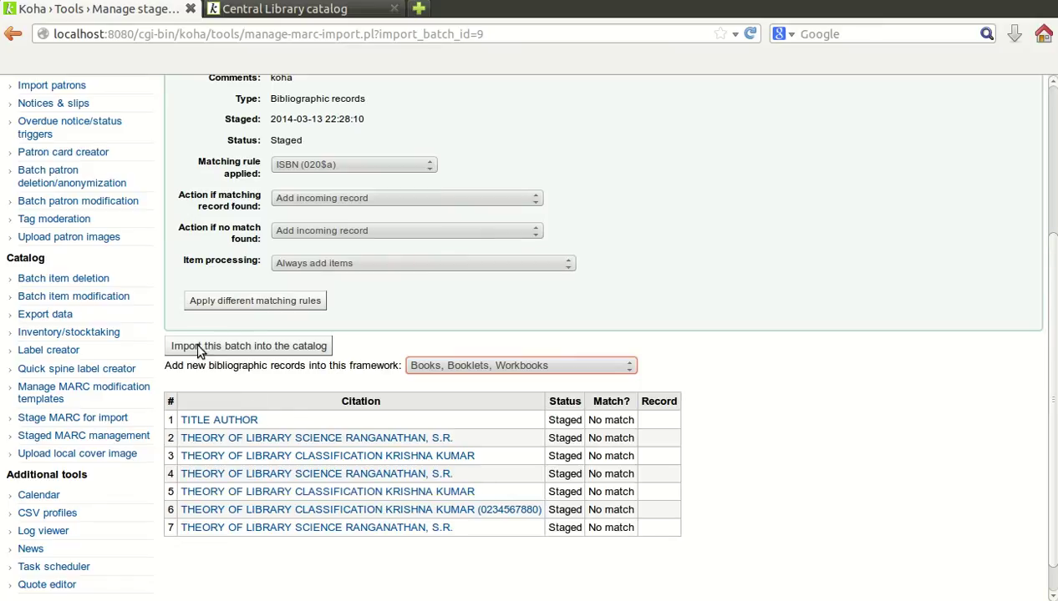
left_click(309, 345)
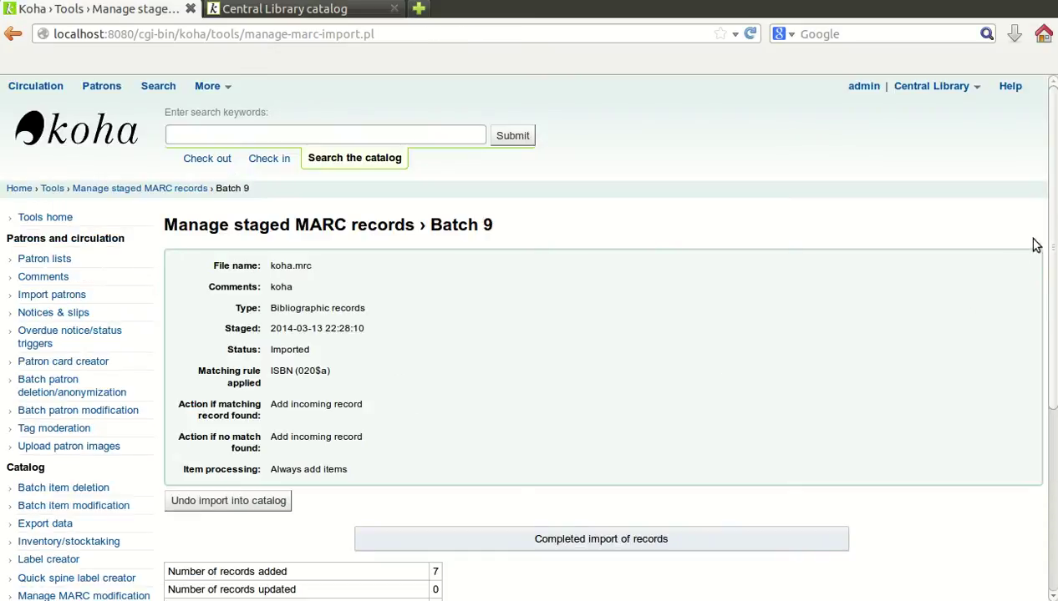
left_click_drag(1049, 219, 1055, 404)
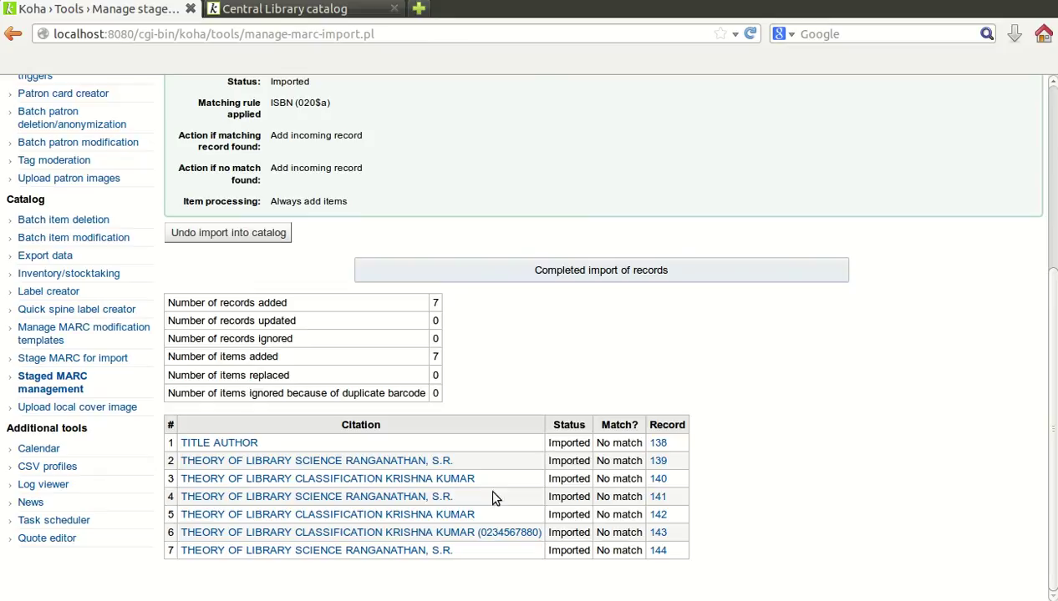
scroll(1054, 362, "up", 2)
scroll(1054, 362, "up", 2)
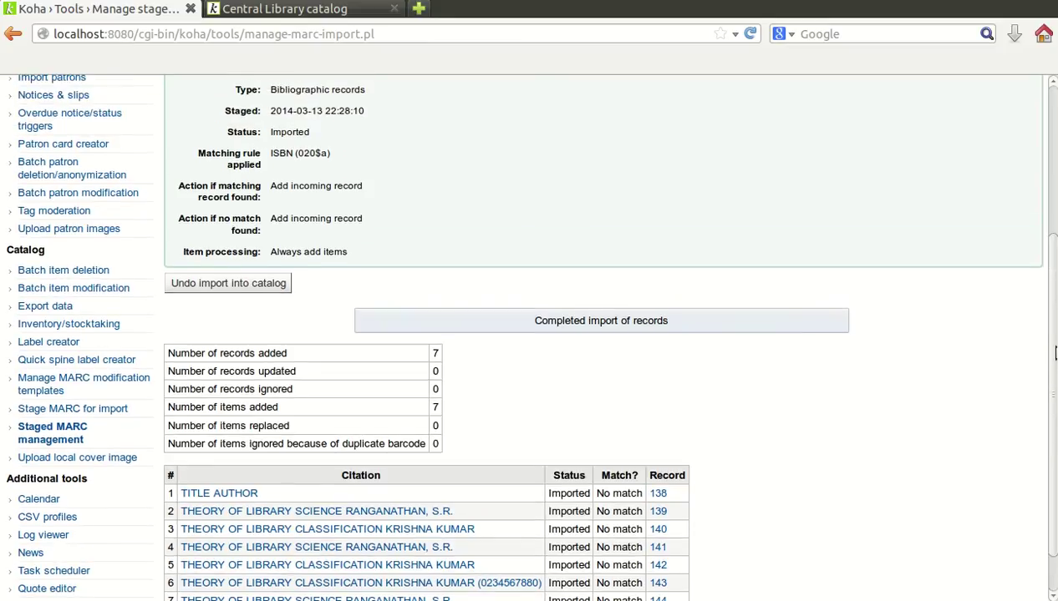
scroll(1054, 362, "down", 3)
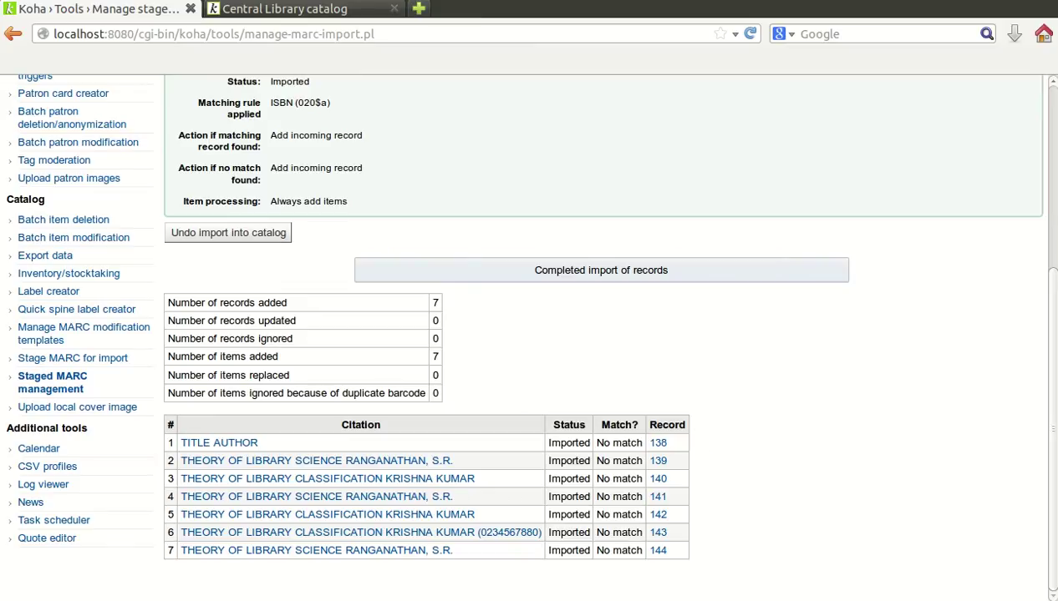
left_click_drag(1044, 422, 1053, 289)
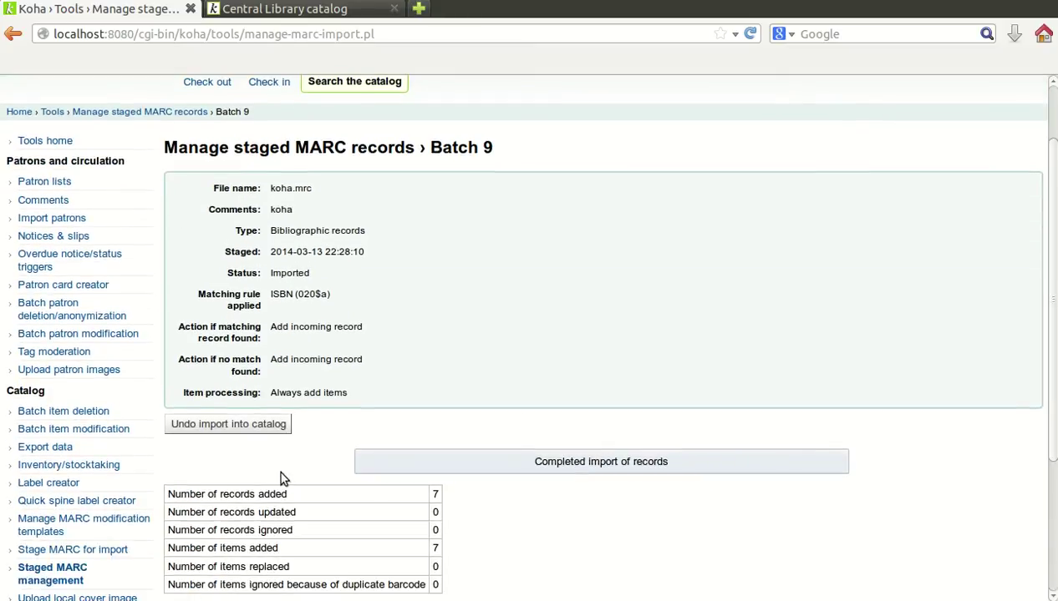
left_click_drag(1043, 278, 1045, 392)
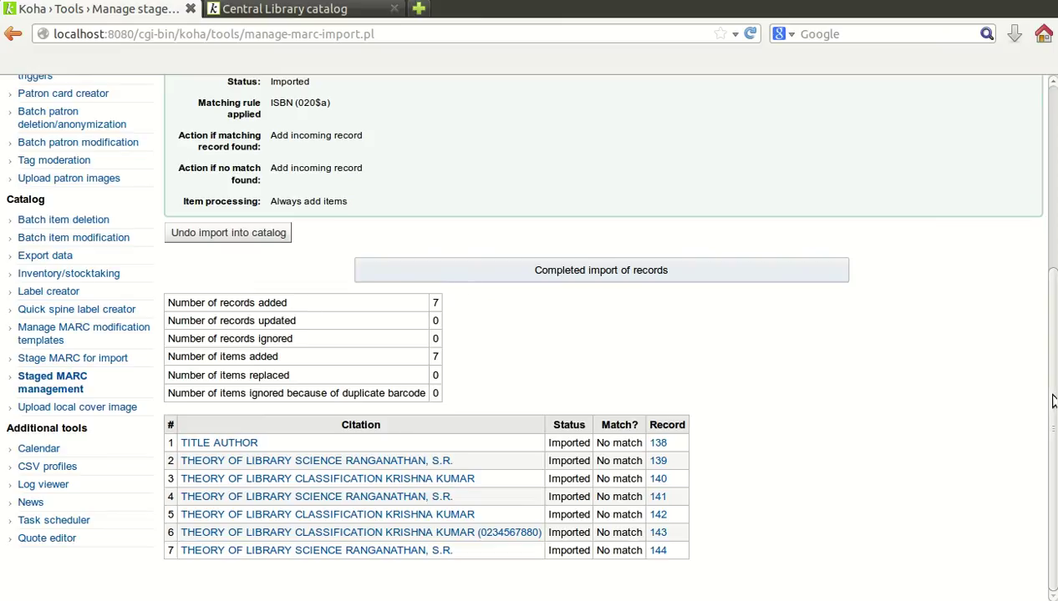
left_click_drag(1052, 401, 1053, 399)
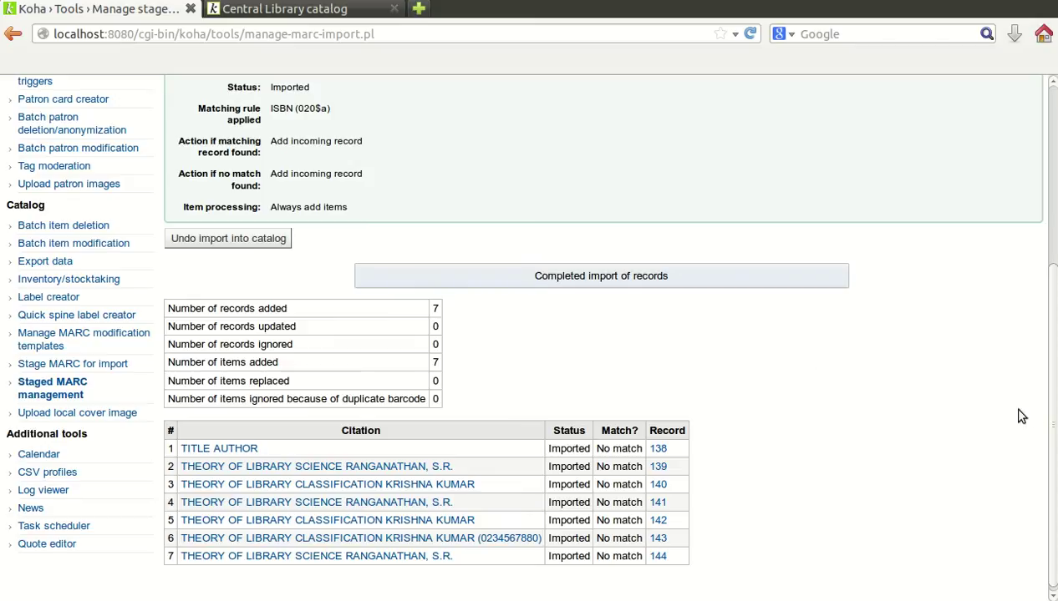
left_click_drag(1052, 430, 1052, 254)
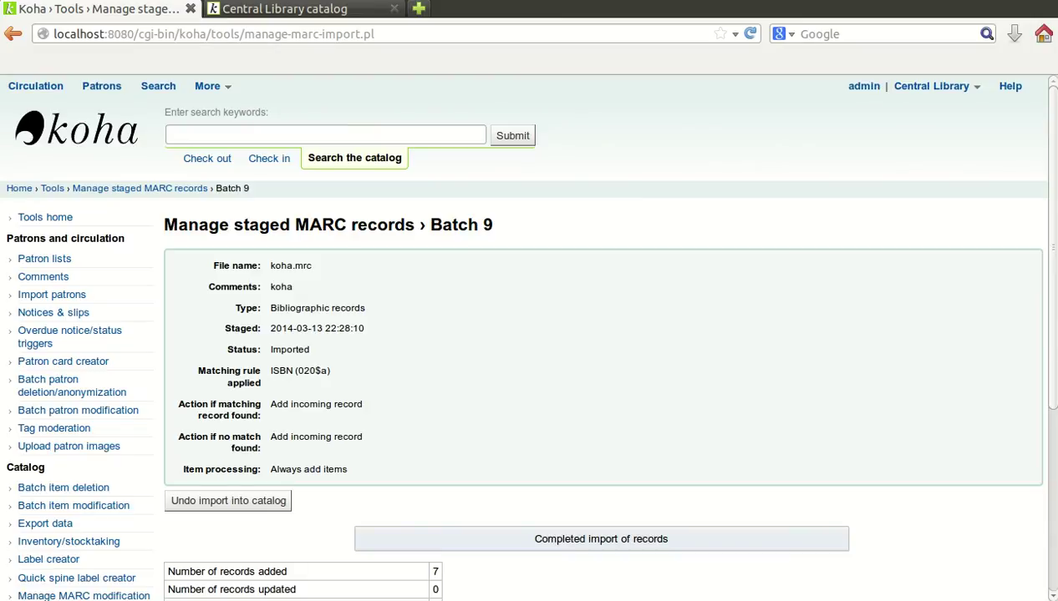
Step: Become root in a Terminal with sudo su and run koha-rebuild-zebra -v -f library
key("ctrl+super+d")
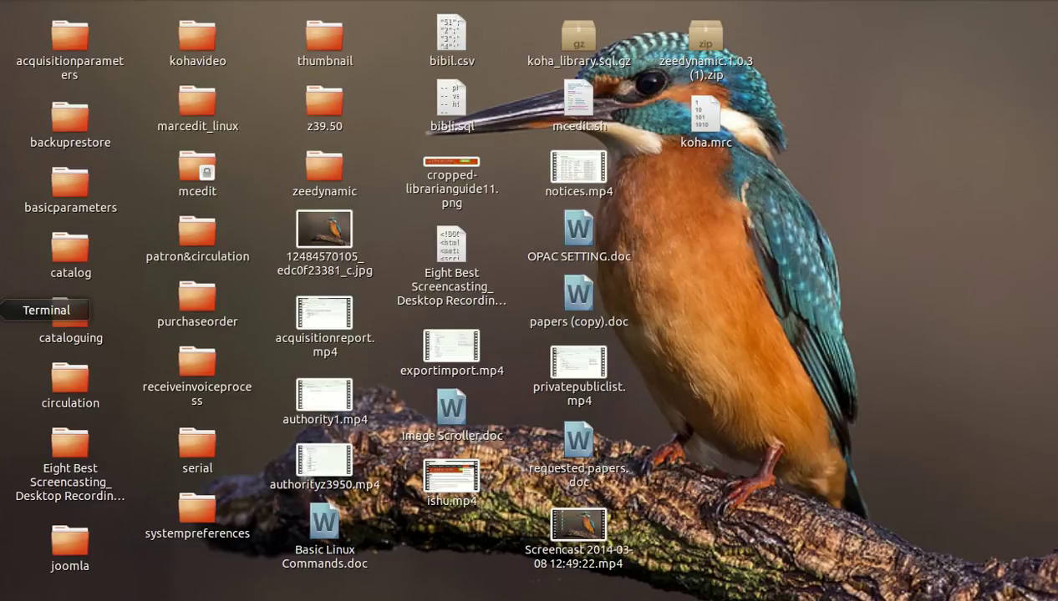
left_click(17, 310)
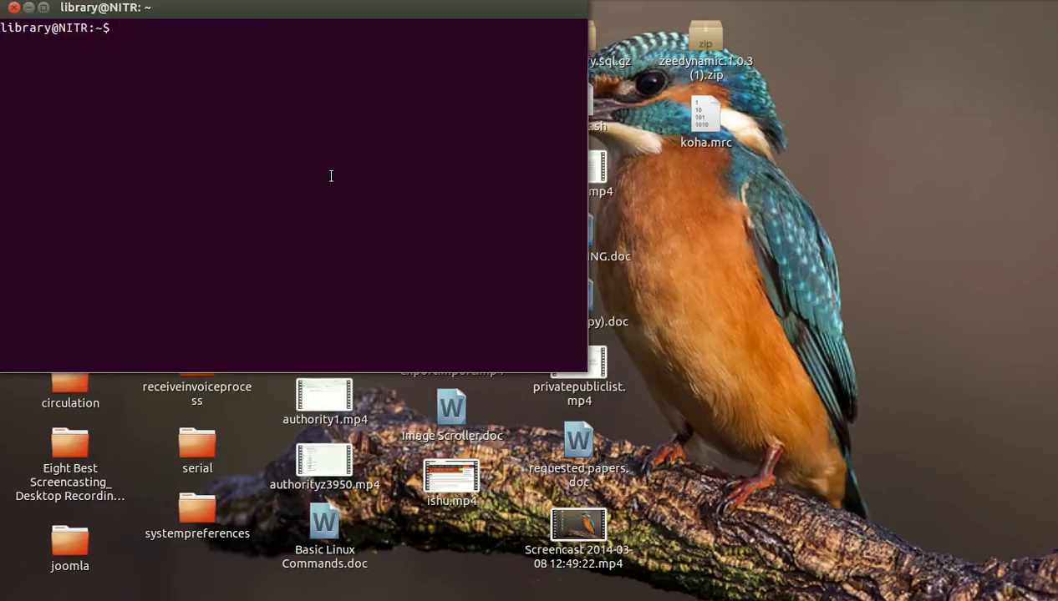
type("sudo su")
key("Return")
key("Return")
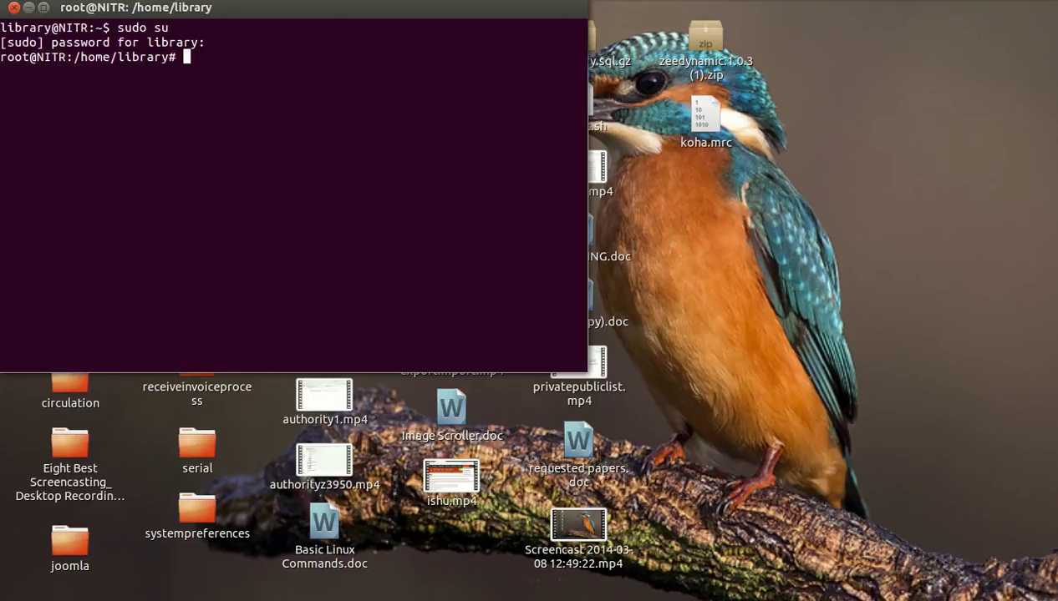
key("ctrl+shift+v")
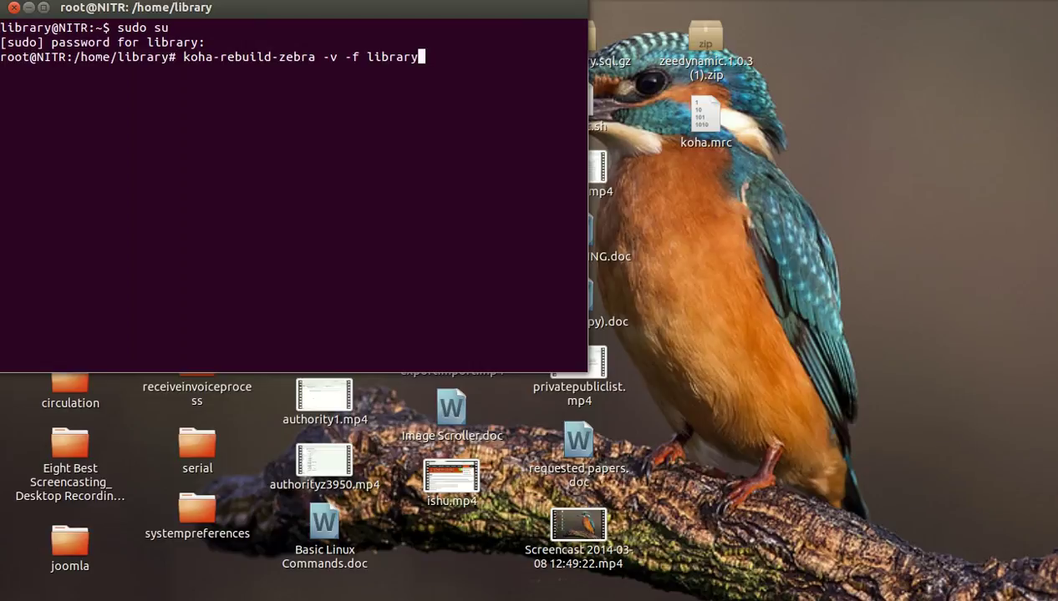
key("Return")
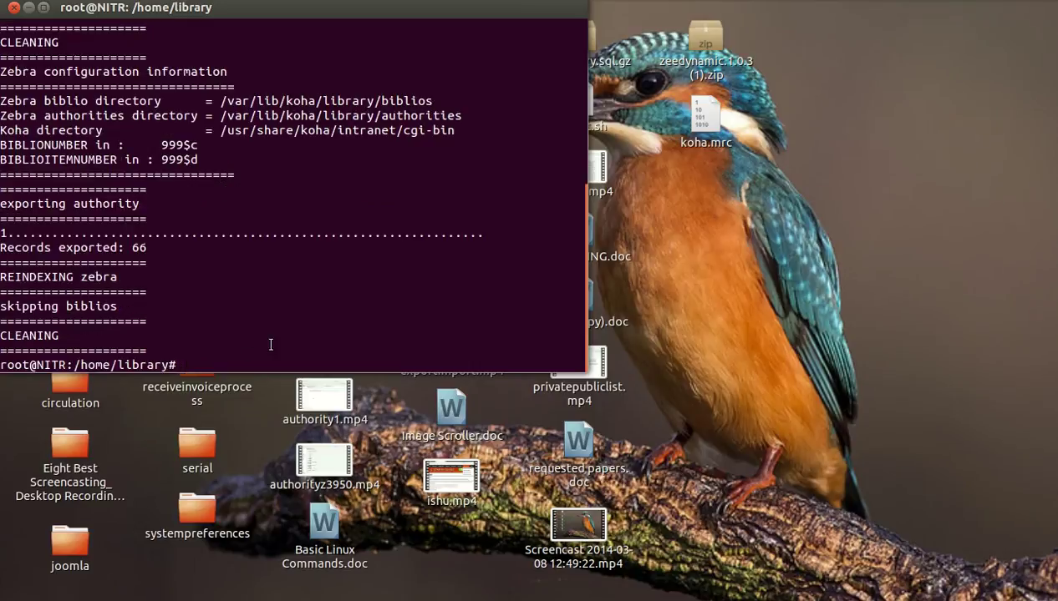
Step: Search the OPAC for 'title' and scroll to the 15th result, TITLE SUB-TITLE
left_click(29, 6)
left_click(4, 117)
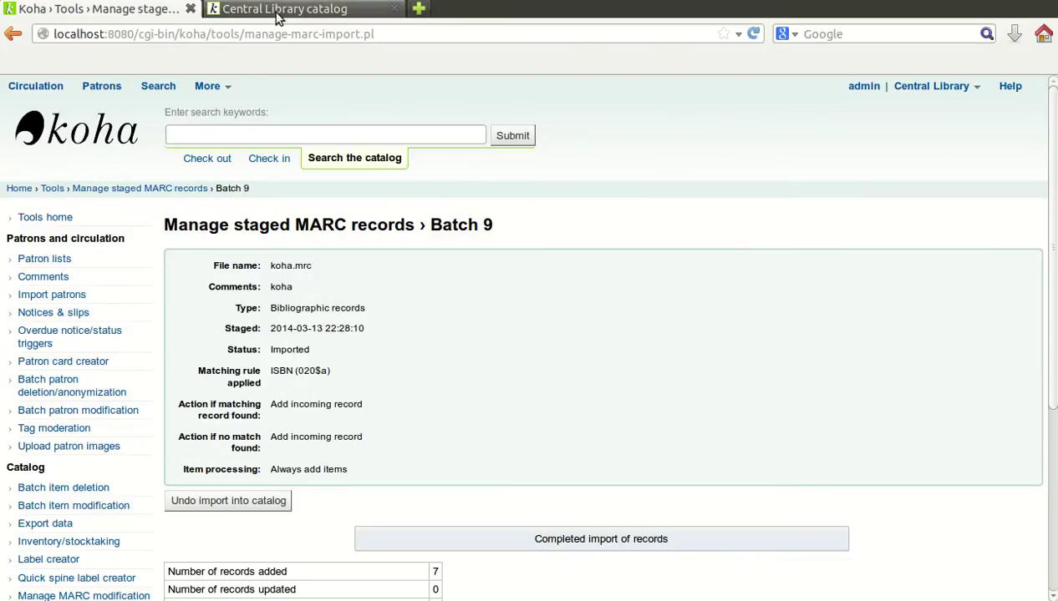
left_click(277, 13)
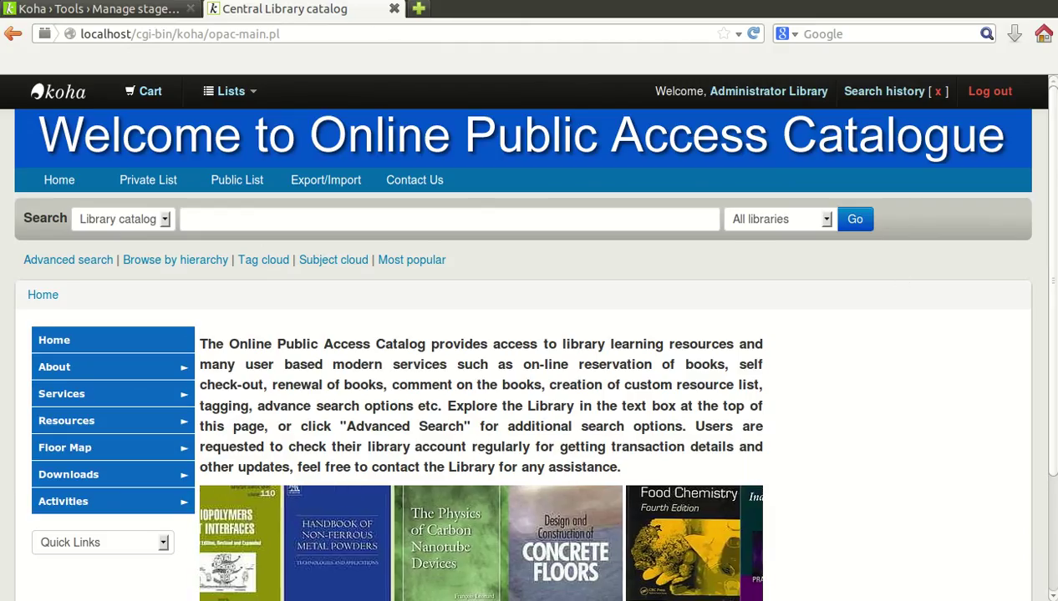
left_click(491, 211)
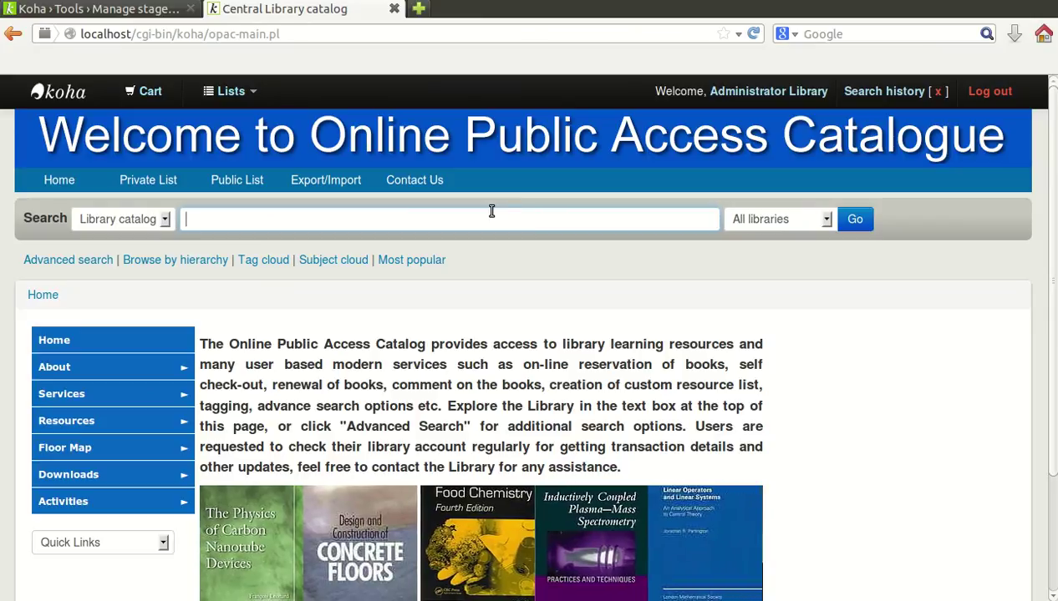
type("titl")
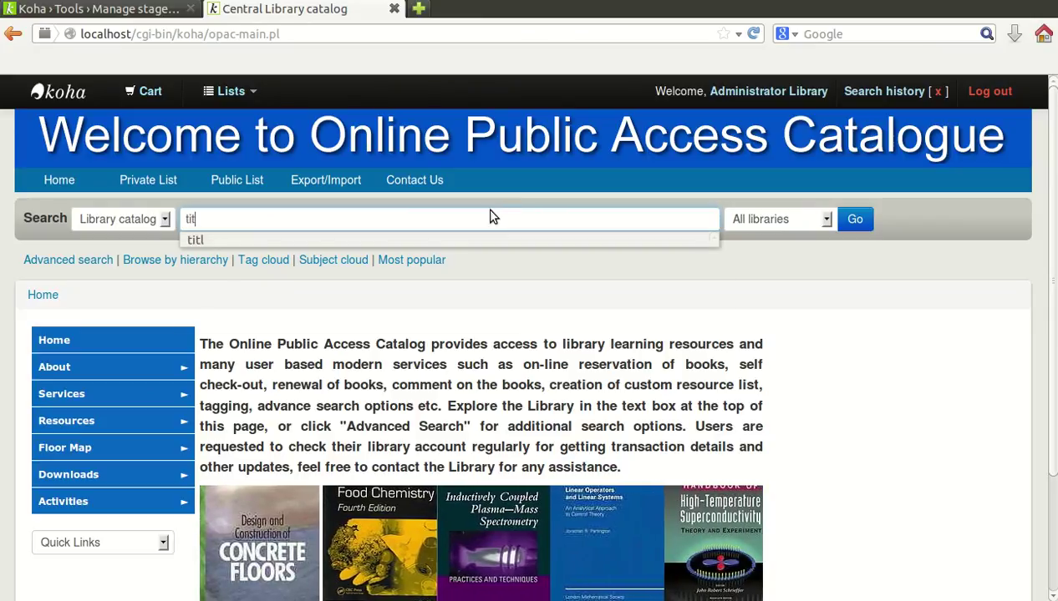
type("e")
key("Return")
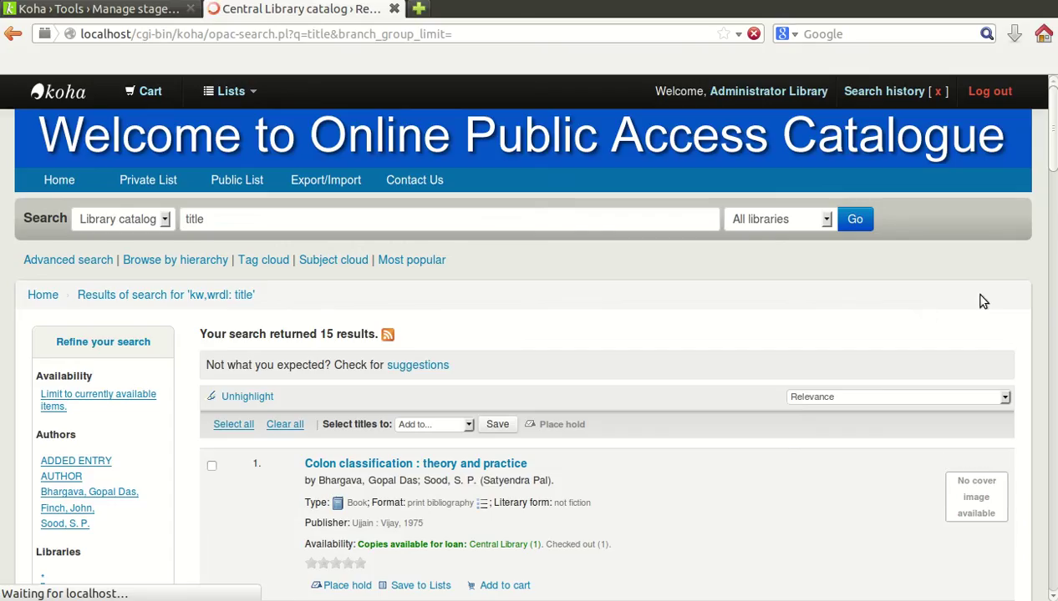
scroll(1033, 261, "down", 5)
scroll(529, 334, "down", 9)
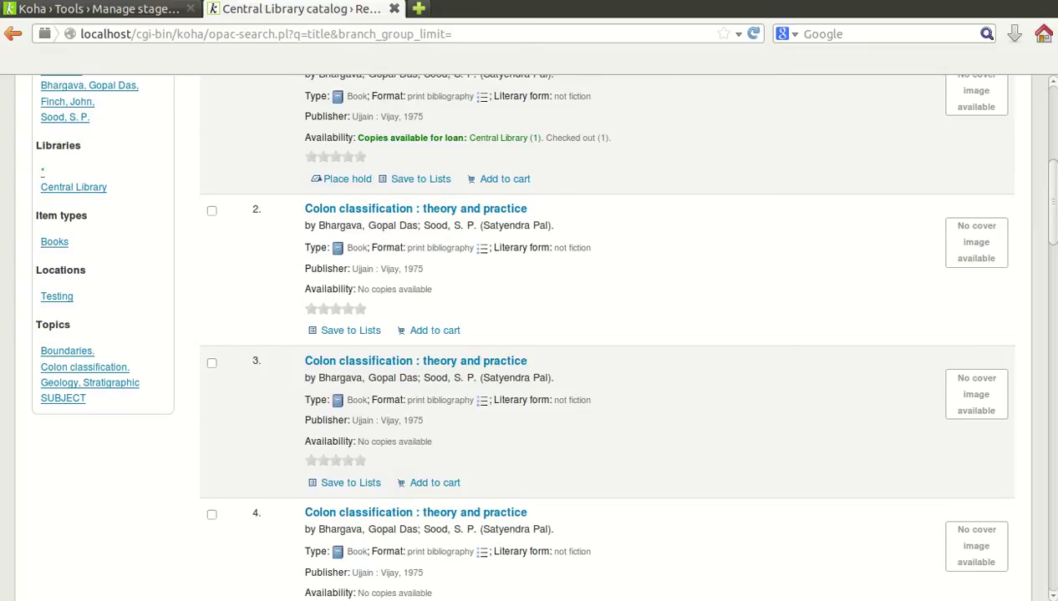
scroll(528, 334, "down", 13)
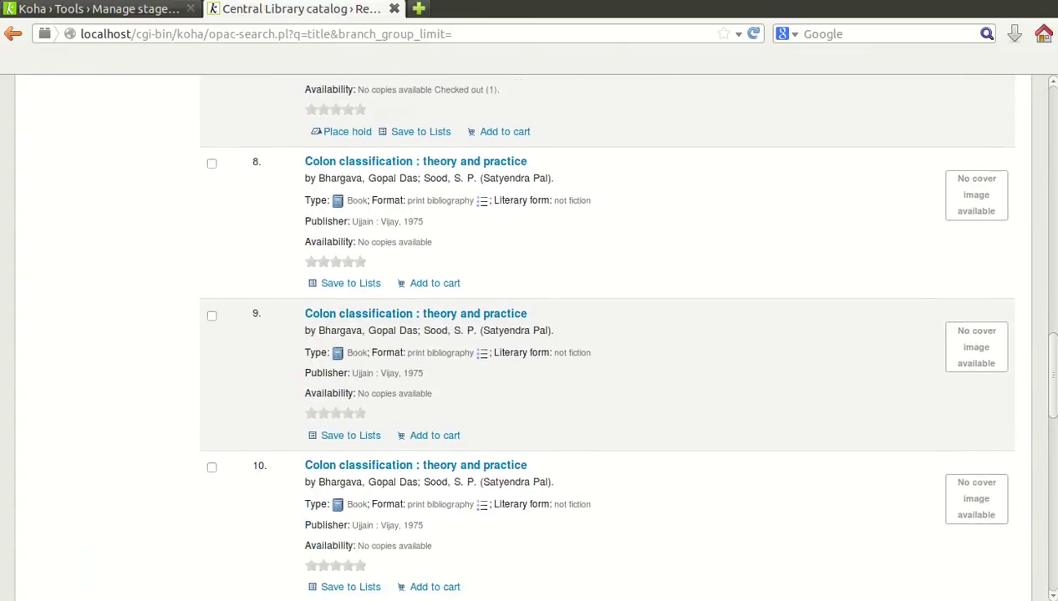
scroll(744, 455, "down", 3)
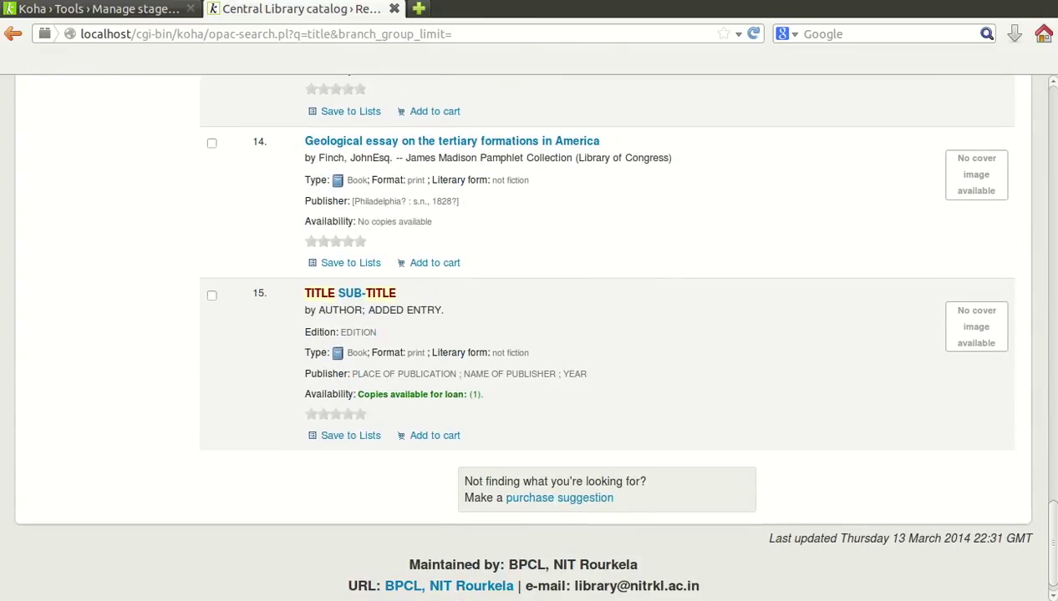
Step: Open record 138, TITLE SUB-TITLE, and review its MARC fields and 2014-03-13 holding
left_click(355, 297)
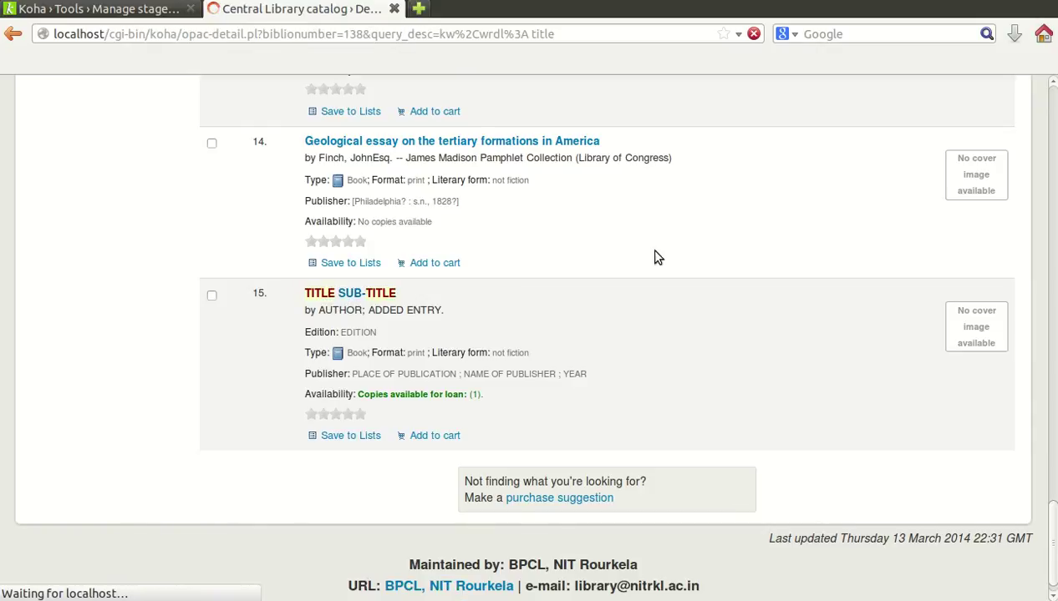
scroll(1054, 257, "down", 3)
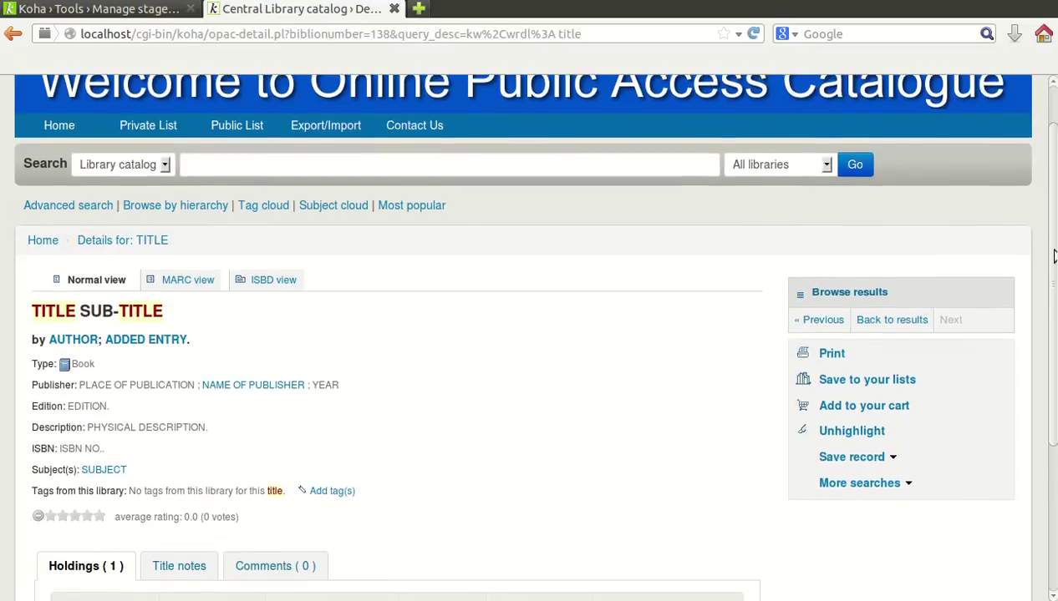
scroll(1054, 256, "down", 2)
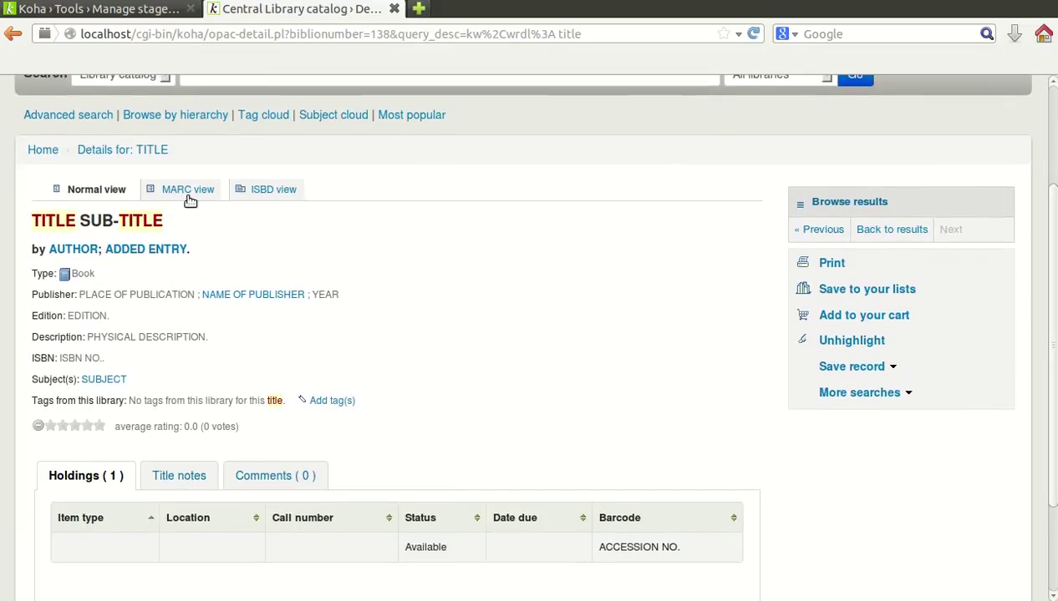
left_click(189, 197)
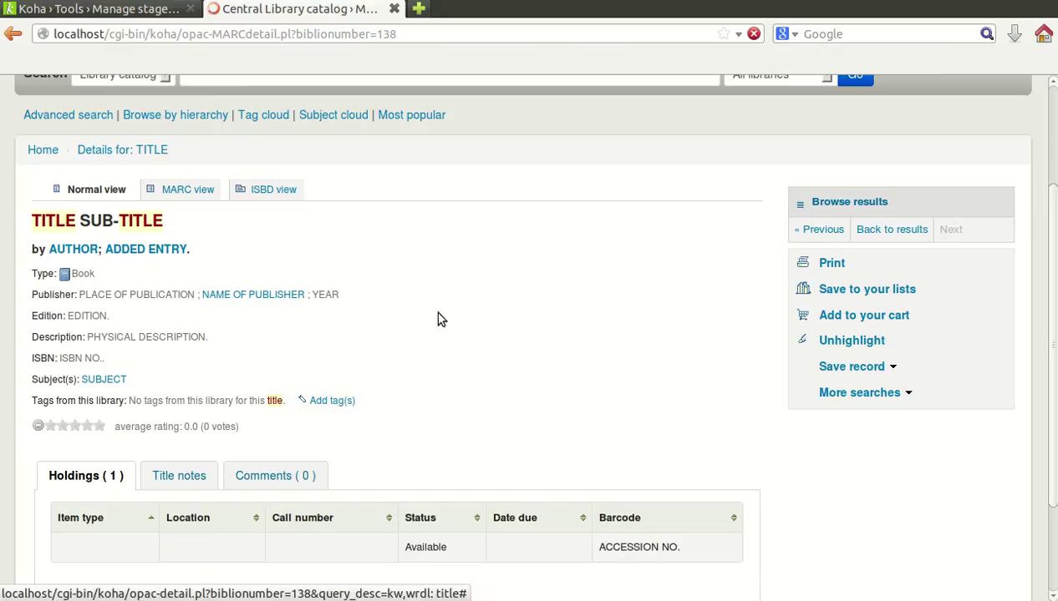
scroll(1053, 196, "down", 6)
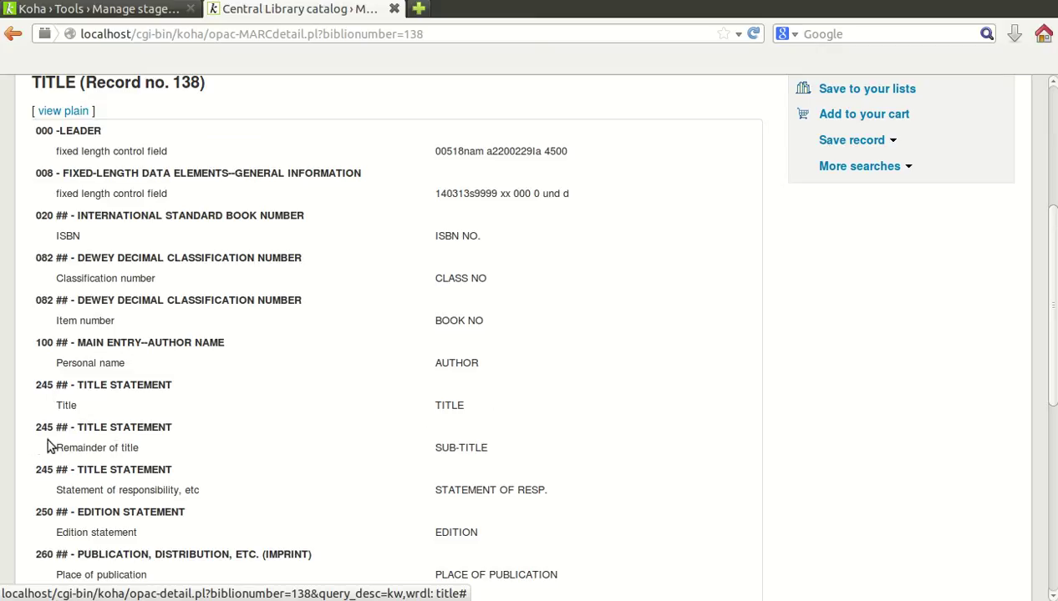
scroll(1025, 476, "down", 9)
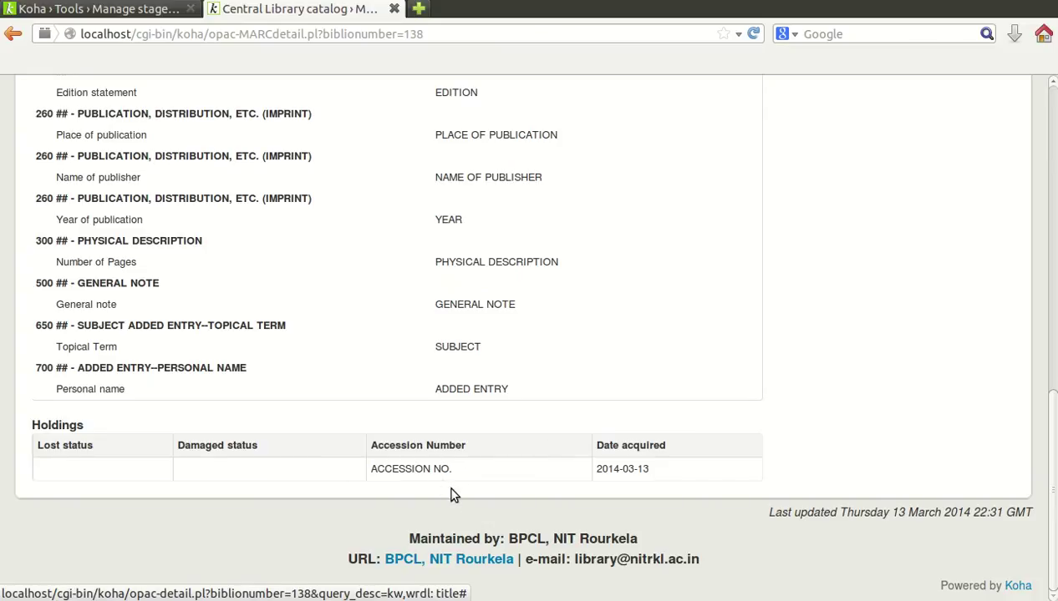
scroll(1052, 408, "up", 1)
scroll(1052, 408, "up", 10)
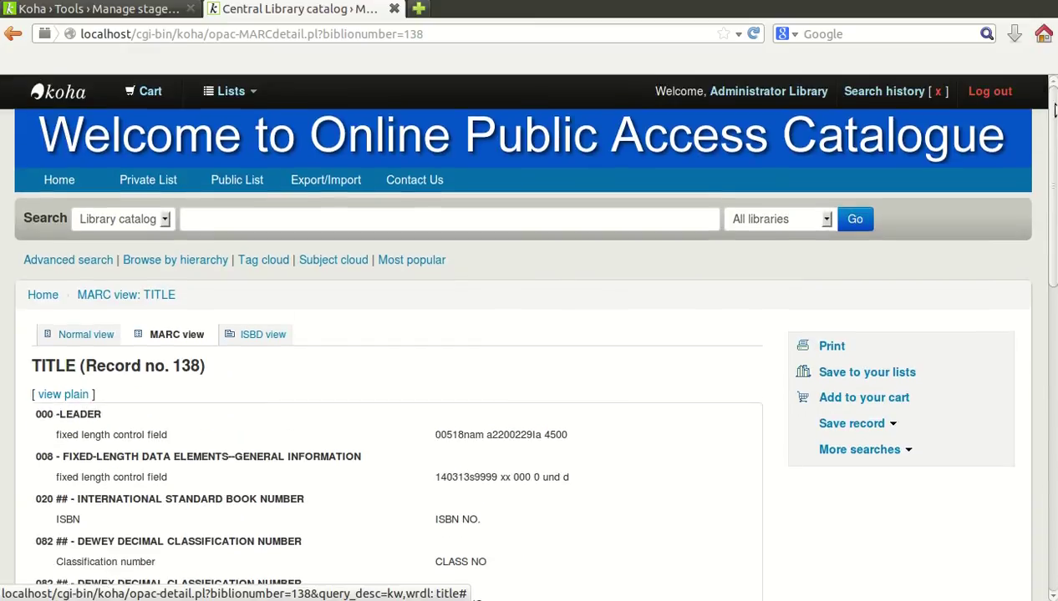
Step: Load the OPAC home page, then switch back to the staff Batch 9 tab
left_click(63, 177)
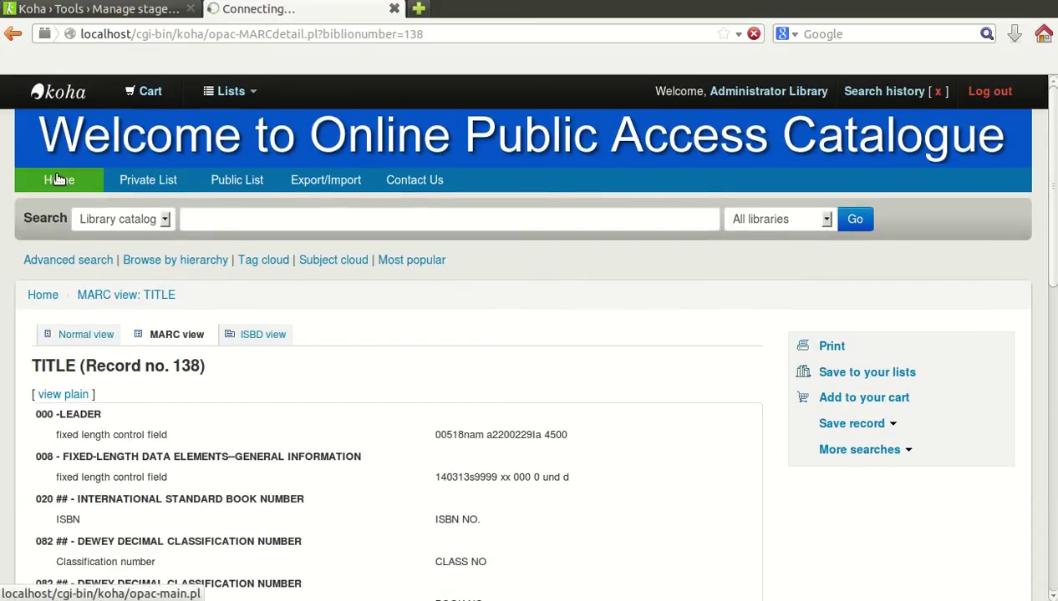
left_click(114, 10)
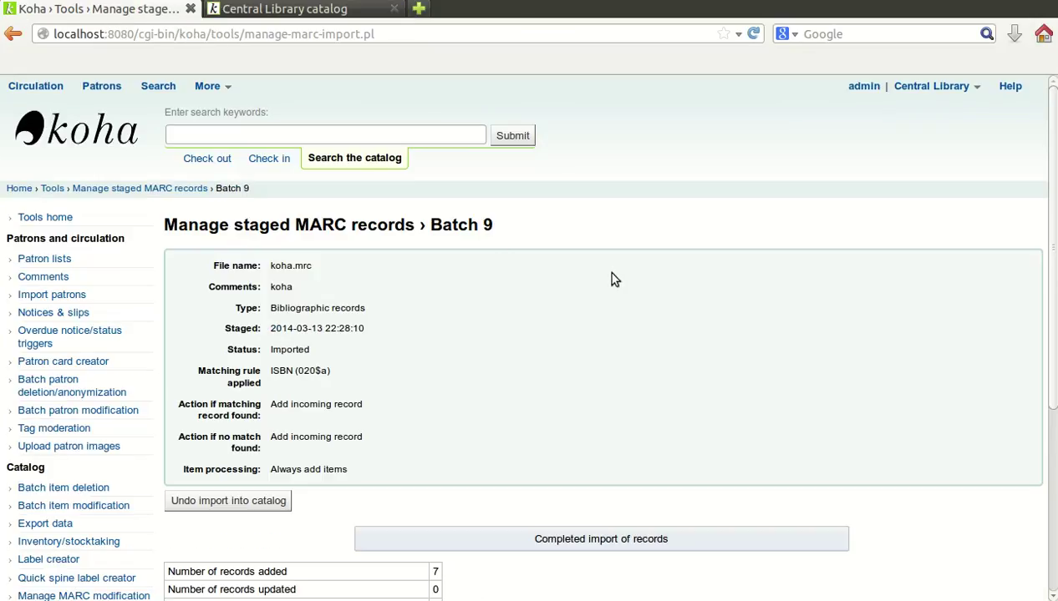